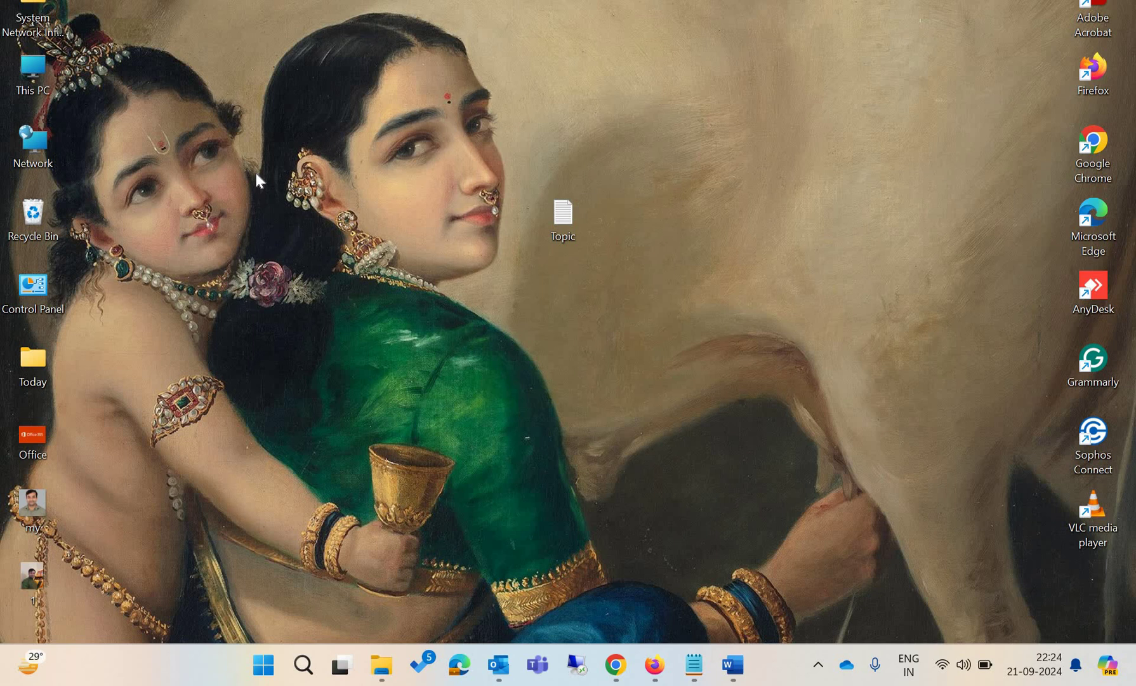
Bring up the Topic.txt note in Notepad, highlight the question "How can I recall the email?" and minimize the window.
click(692, 663)
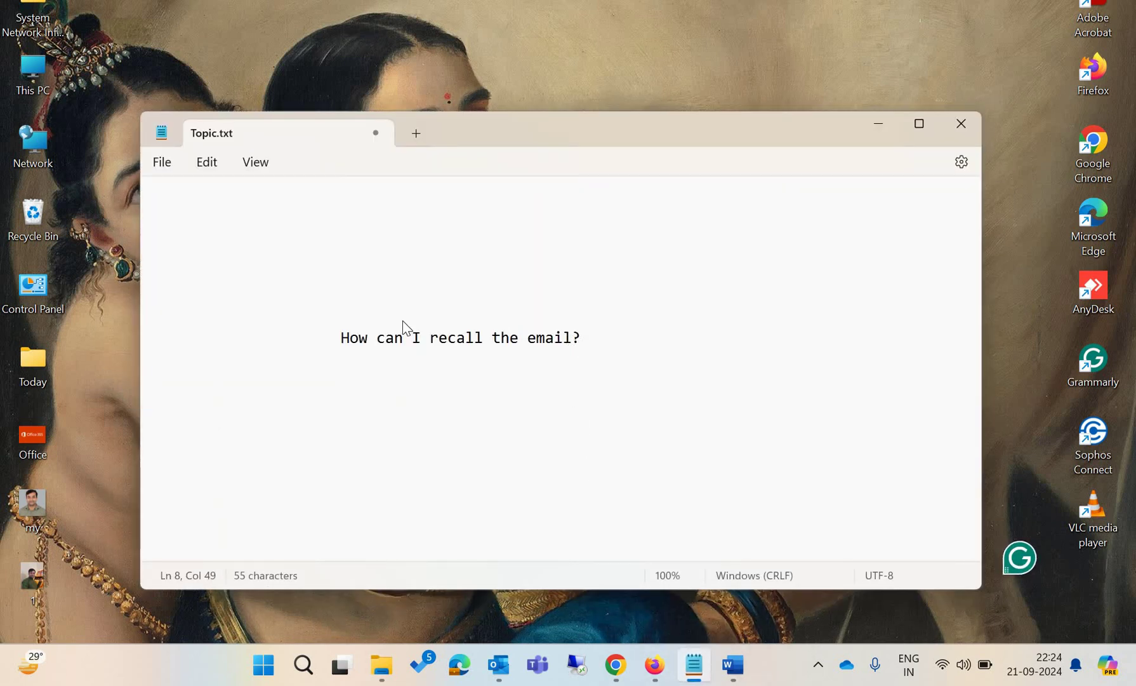
shift+click(339, 344)
shift+click(336, 343)
shift+click(338, 343)
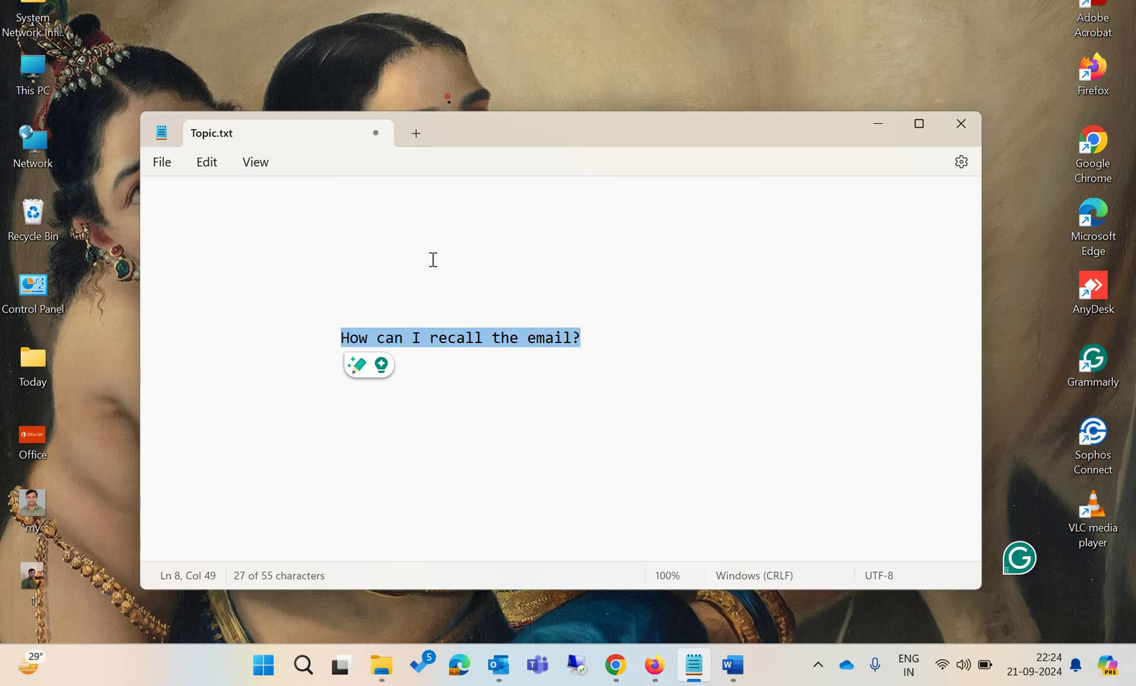
click(878, 125)
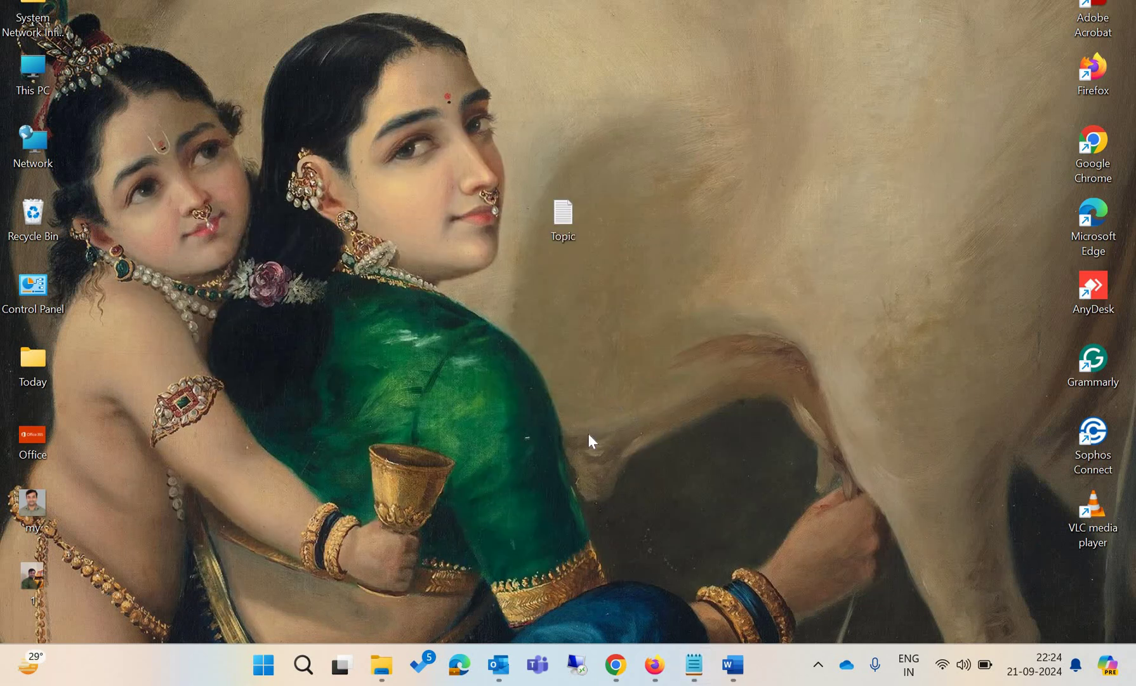
Switch to desktop Outlook and open the Inbox folder.
click(499, 665)
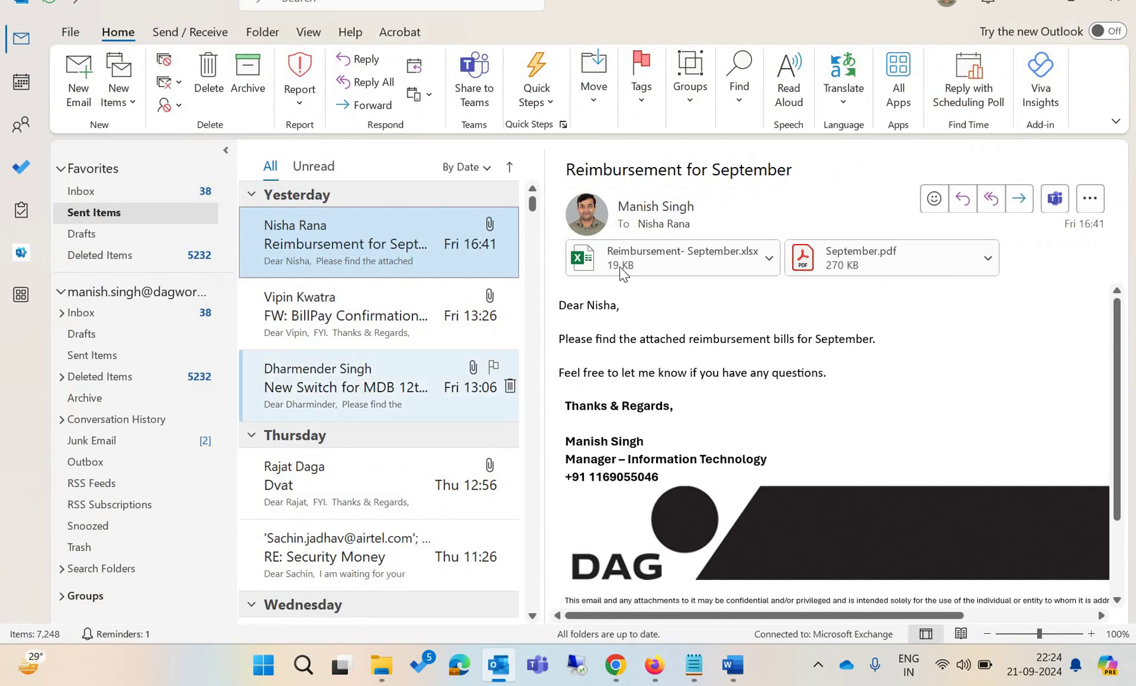
click(136, 204)
click(157, 191)
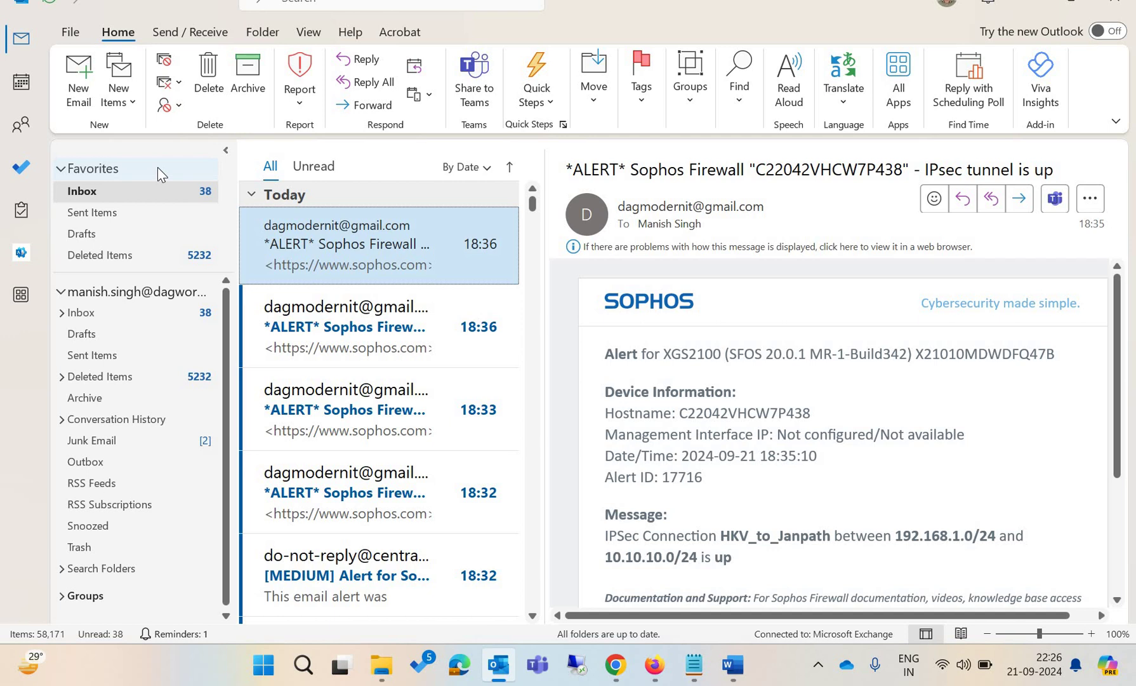
Create a new email addressed to the suggested colleague at the same company, with the subject "Test Recall".
click(71, 67)
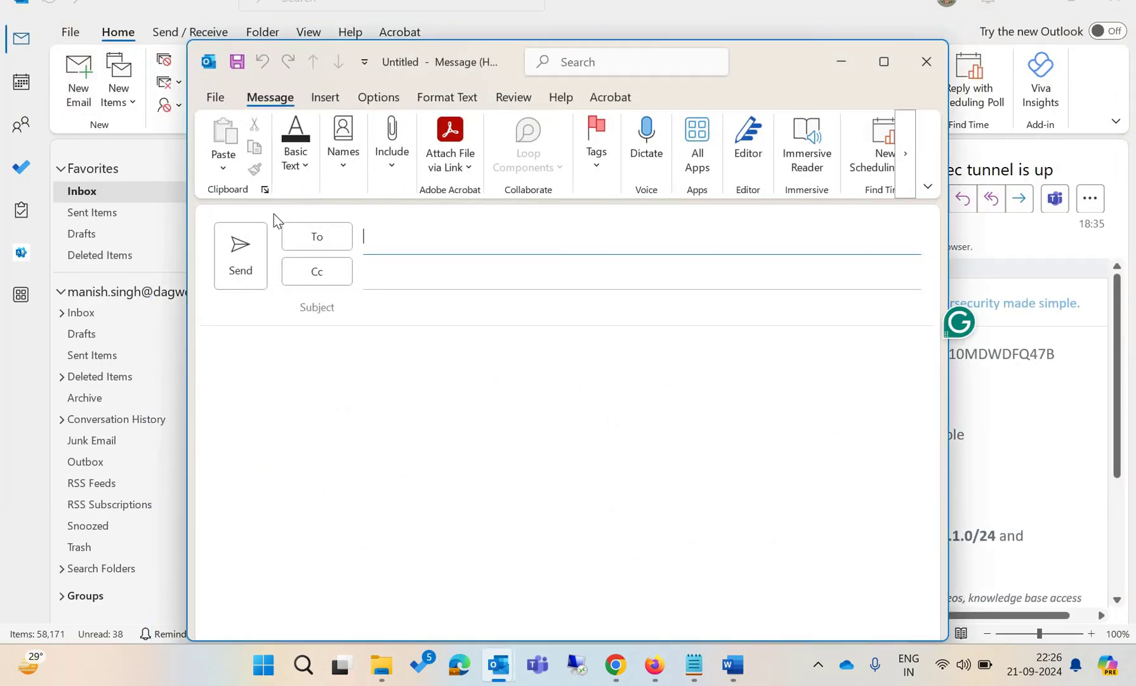
text(ram)
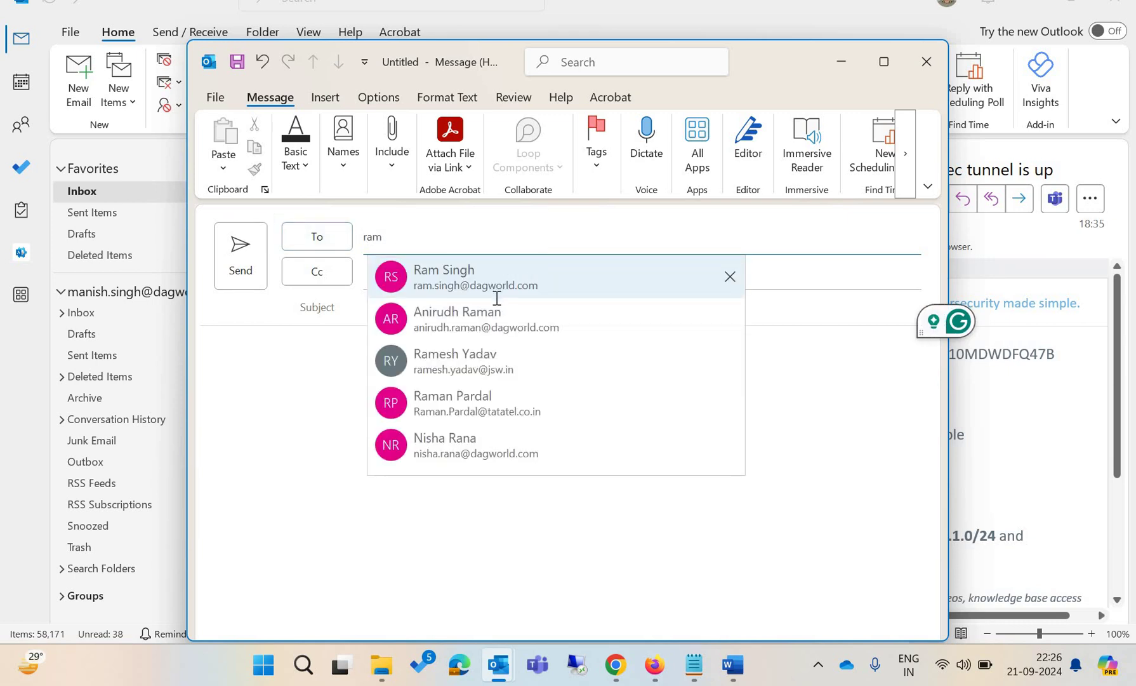
click(497, 298)
click(489, 318)
text(Te)
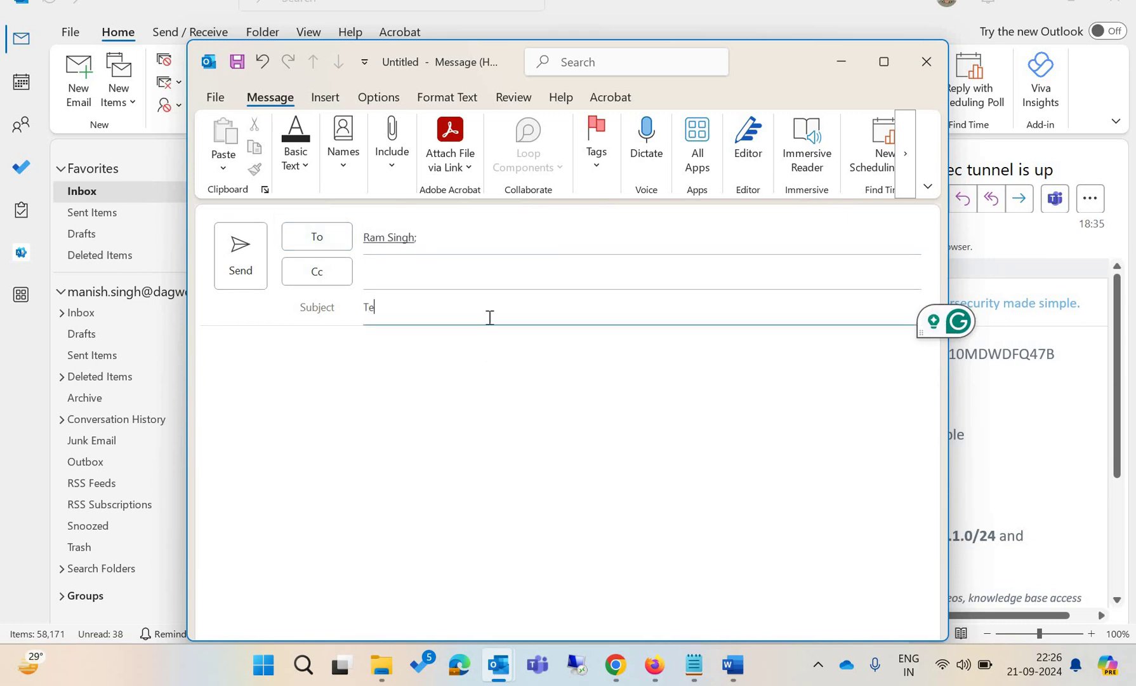
text(st Re)
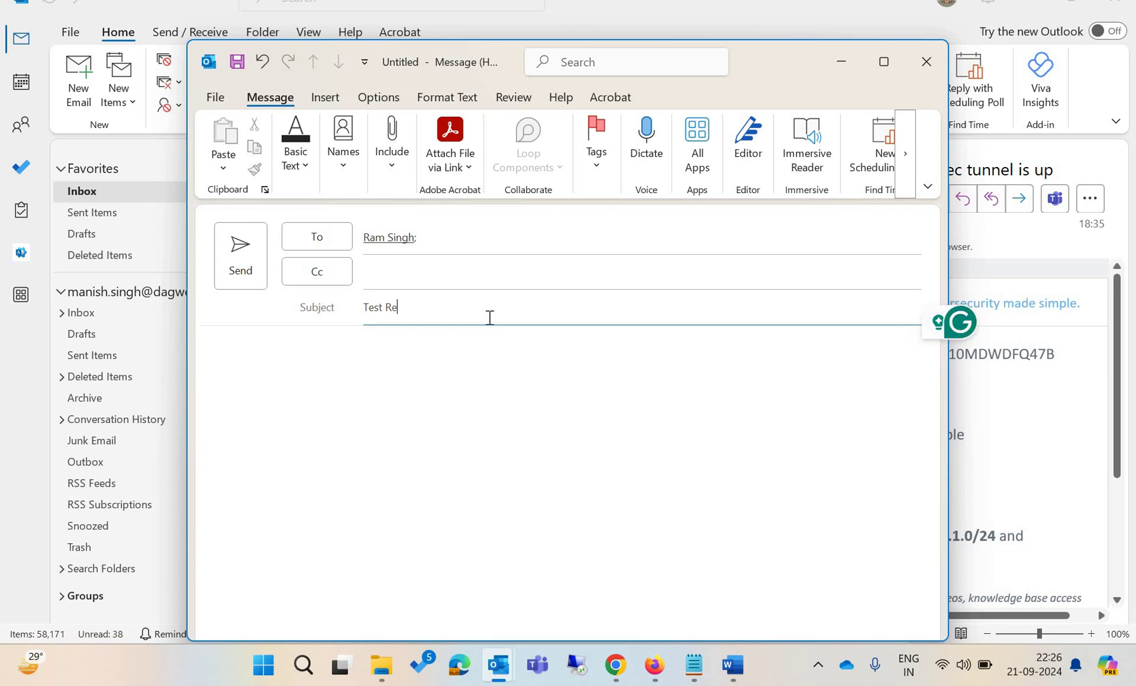
text(call)
Write "This is a Recall email." as the message body and send the email.
click(458, 339)
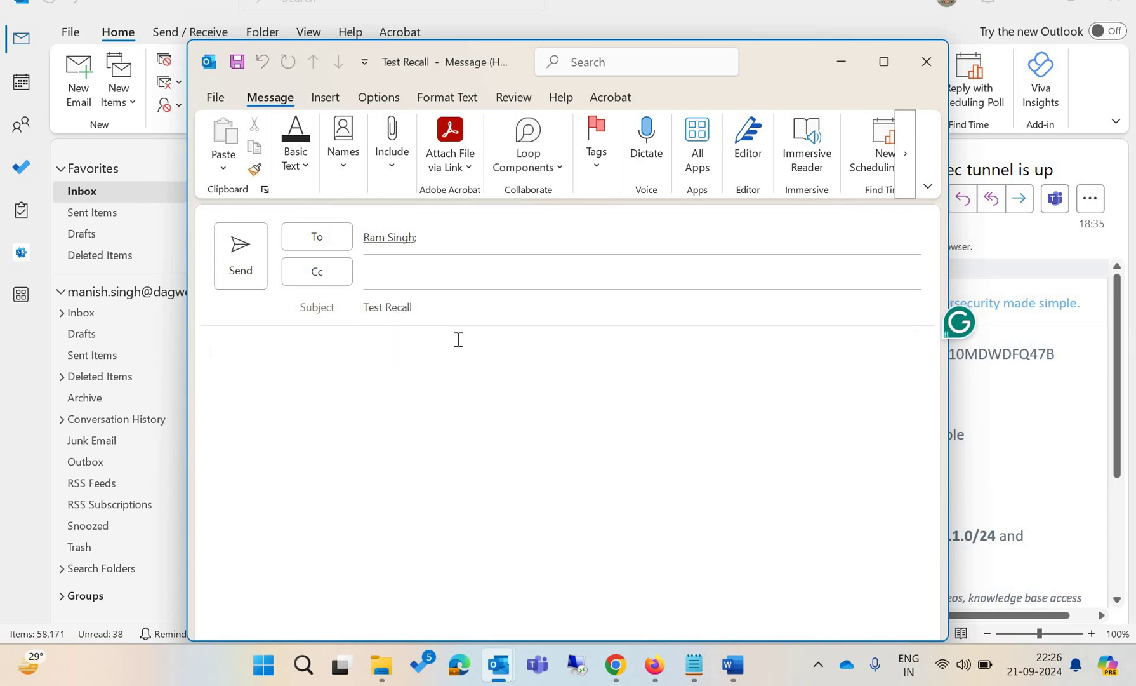
text(This )
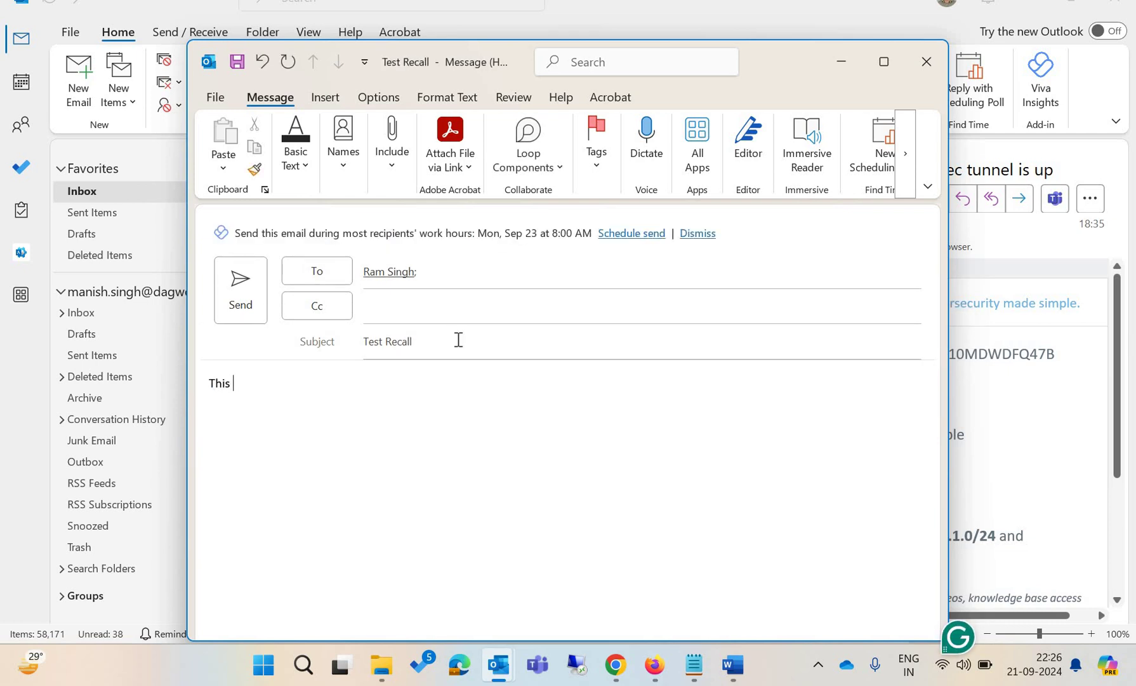
text(is a Recall email.)
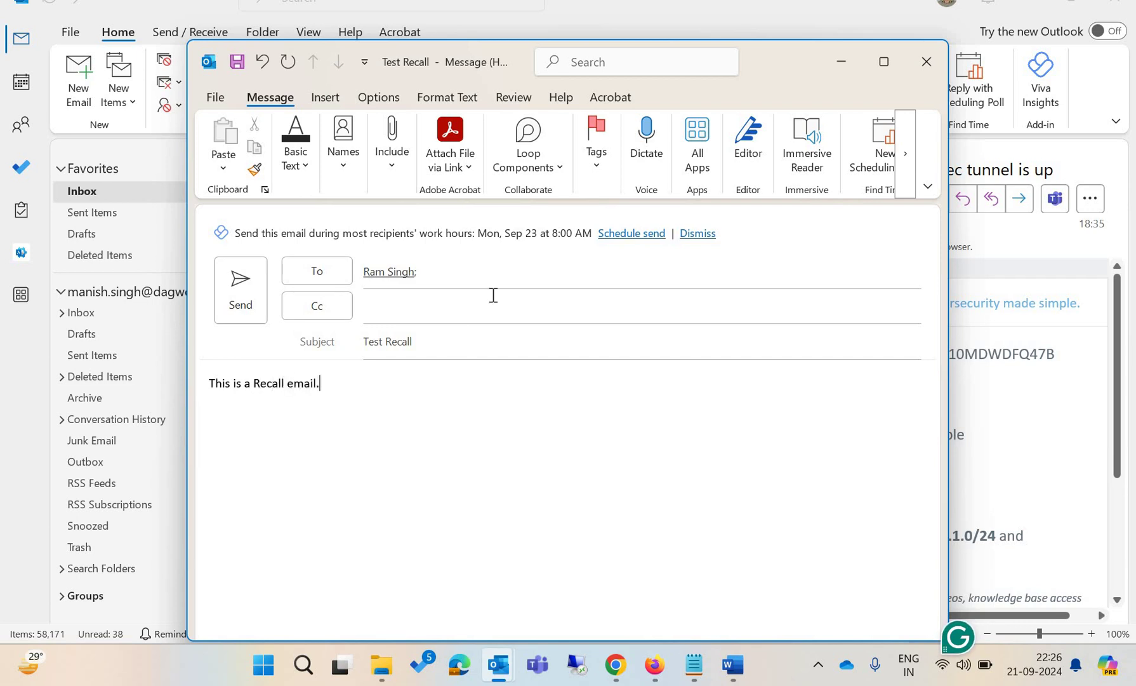
click(889, 61)
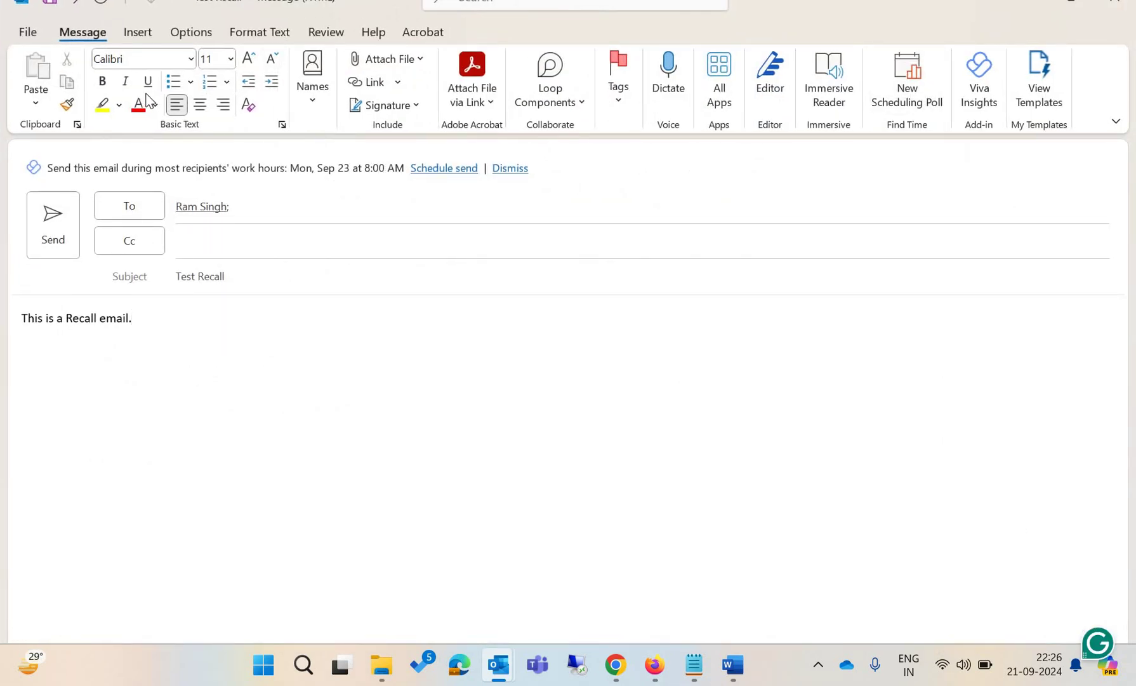
click(70, 232)
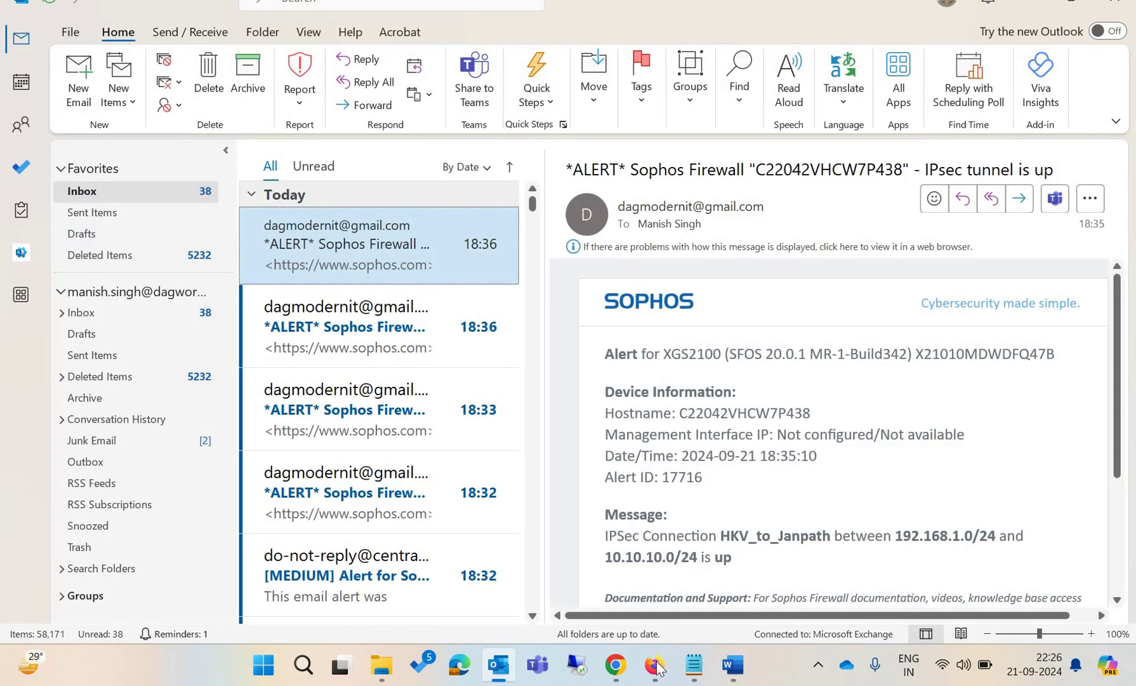
Switch to the recipient's Outlook mailbox in Firefox, open its Inbox and check which account is signed in.
mouse_move(659, 668)
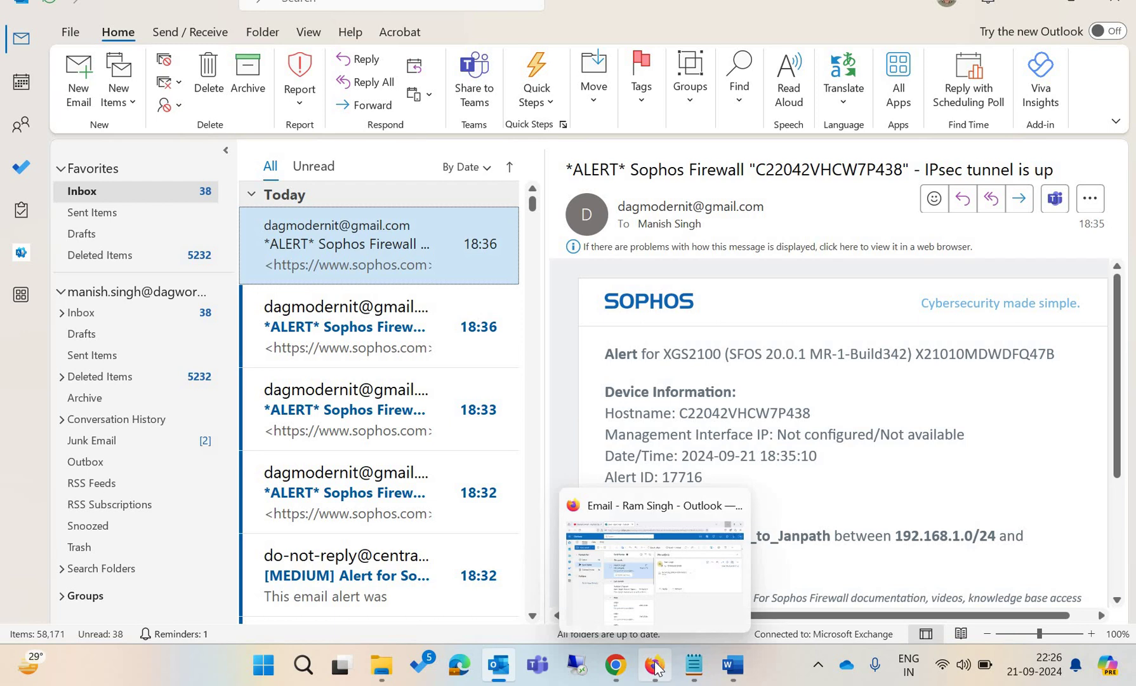
click(657, 668)
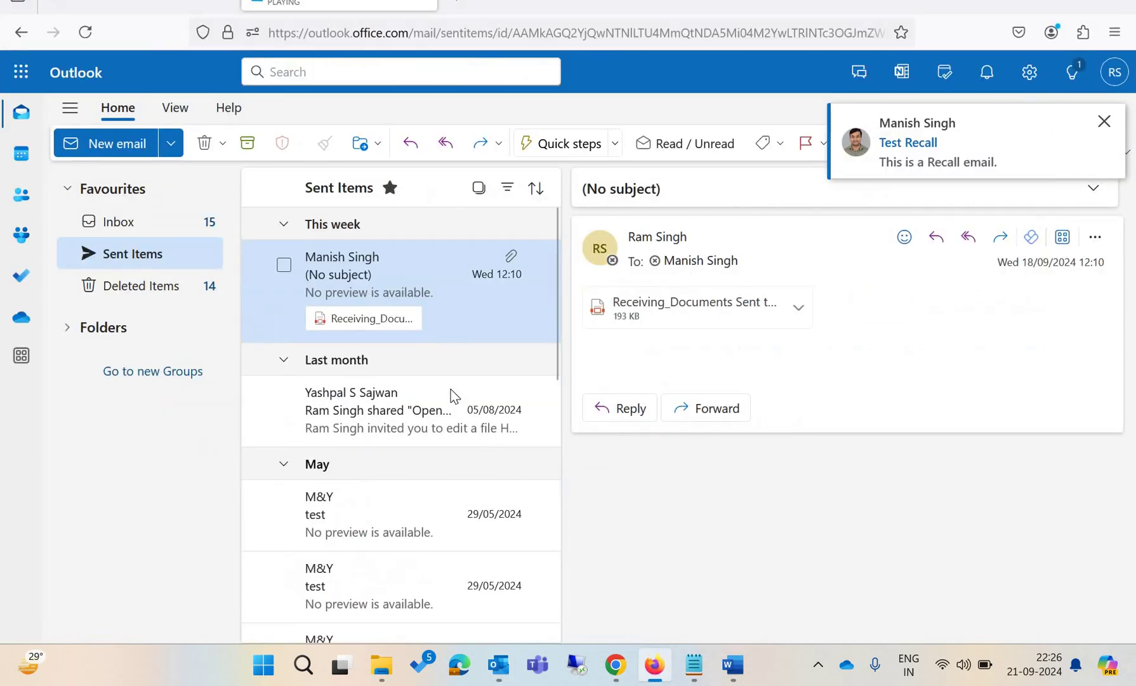
click(146, 236)
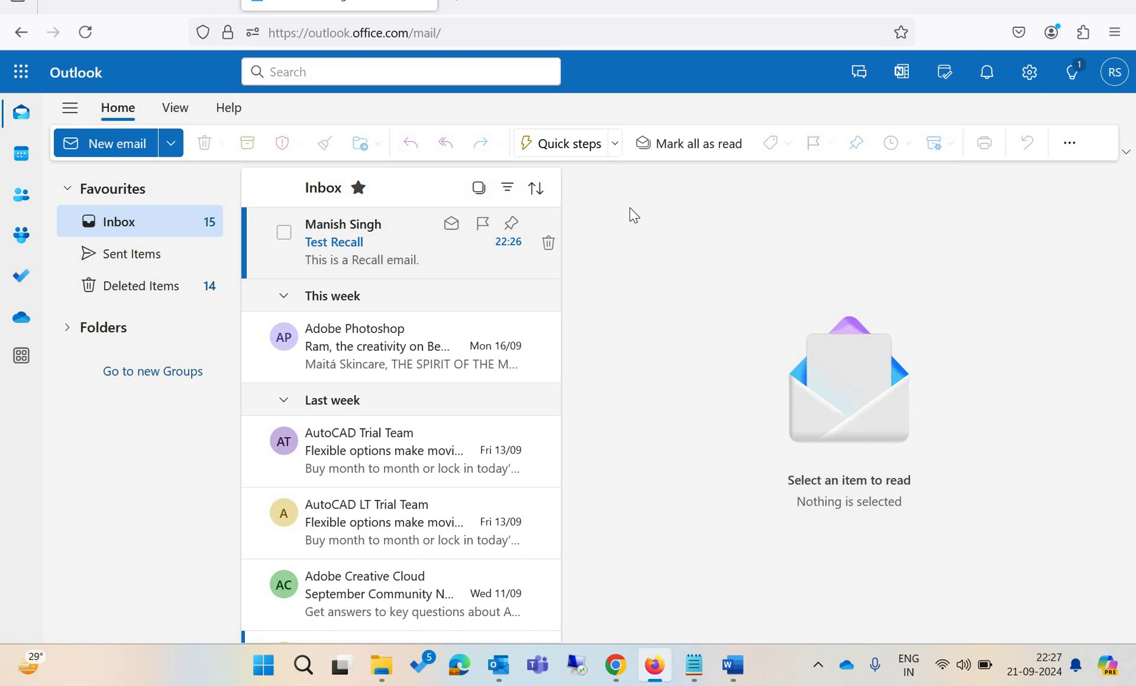
click(1113, 83)
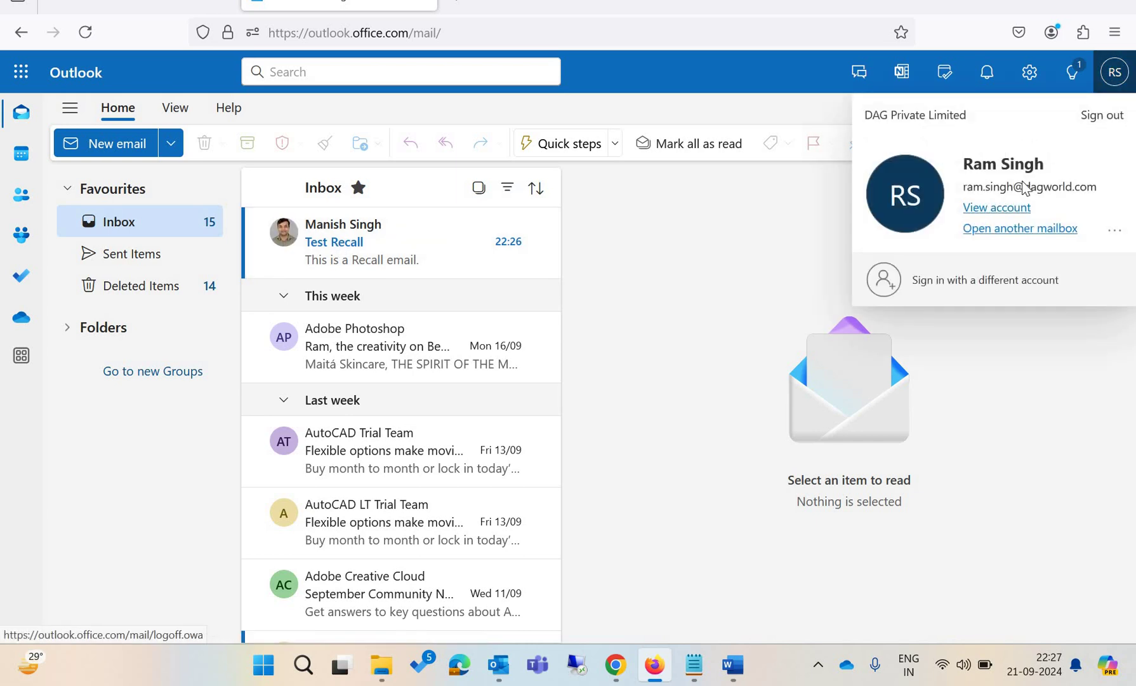
click(770, 216)
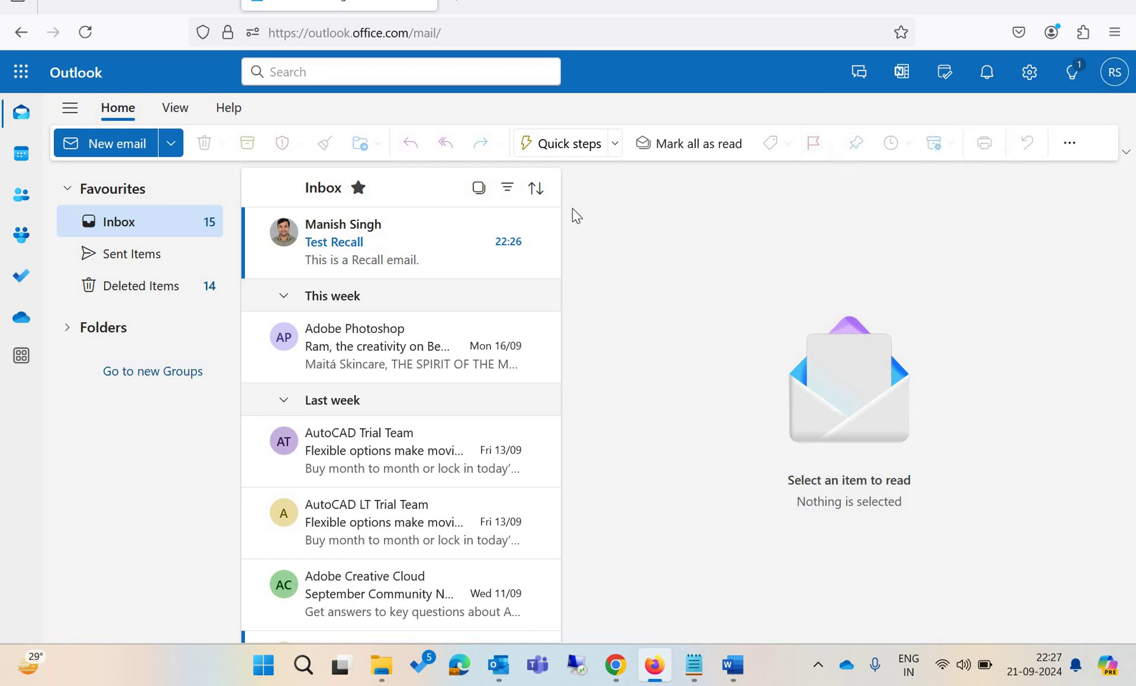
View the received Test Recall email, look at the Adobe Photoshop email below it and return to Test Recall.
click(389, 265)
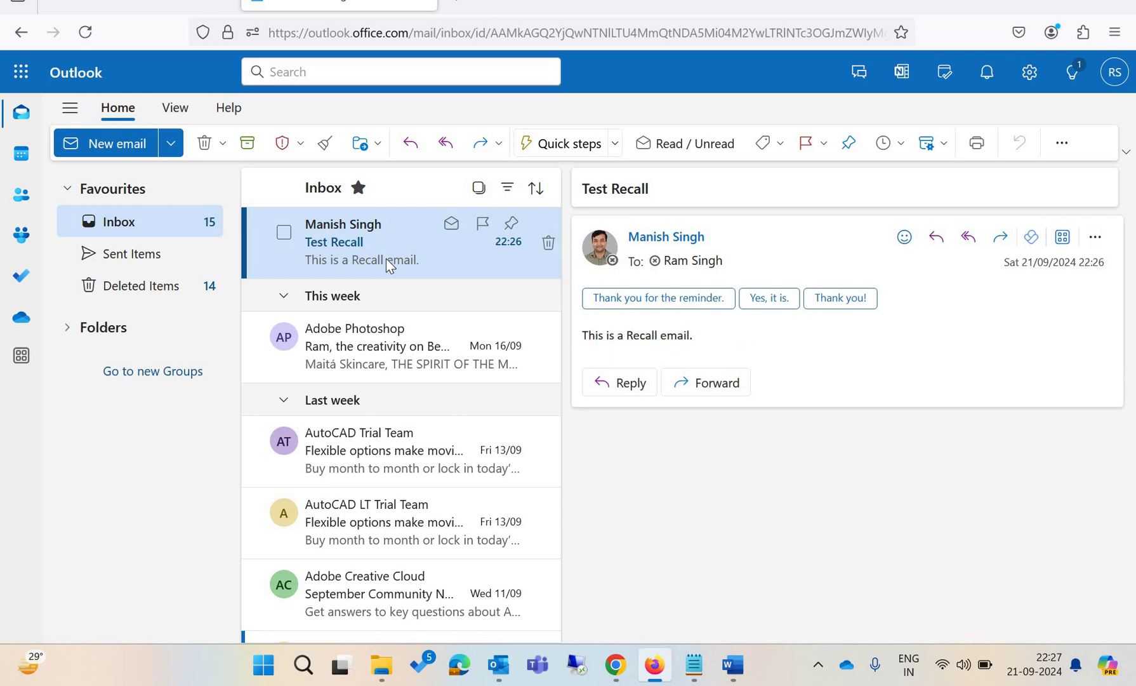
click(383, 345)
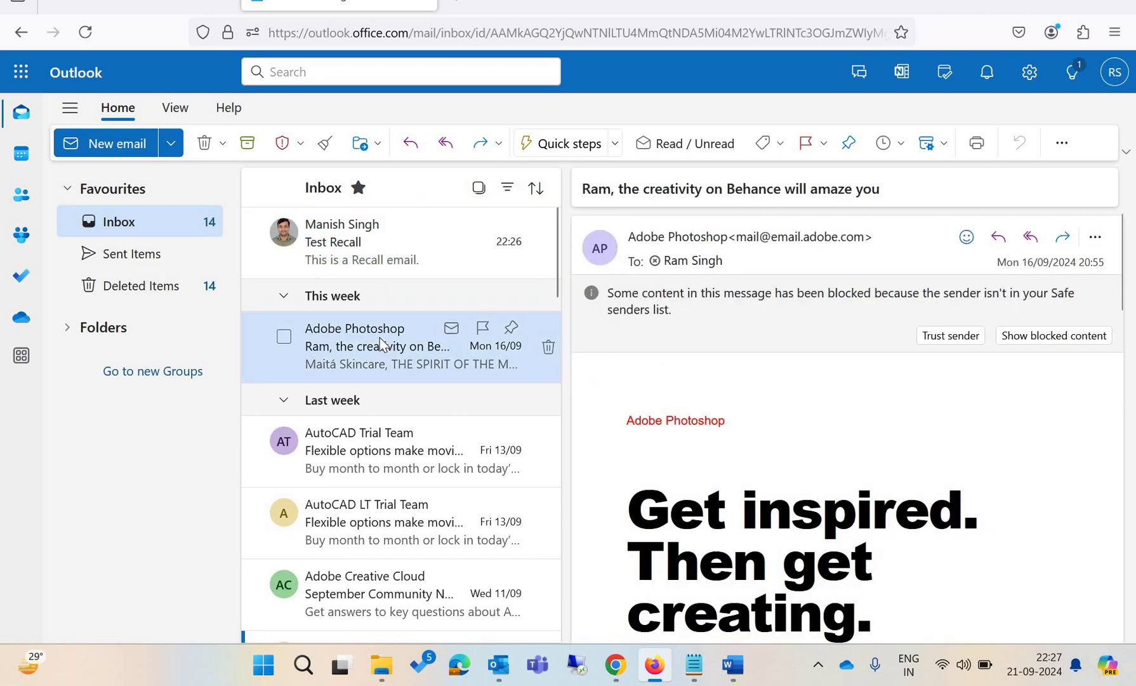
click(402, 249)
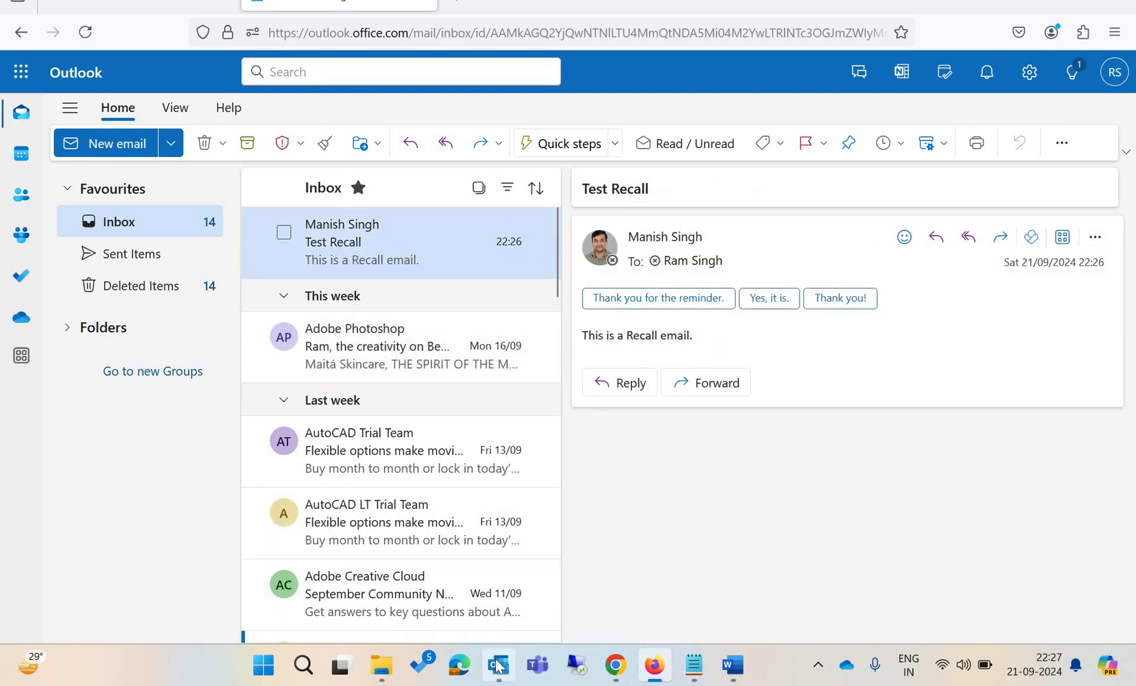
Switch back to desktop Outlook and open the Test Recall email from Sent Items in its own maximized window.
mouse_move(500, 664)
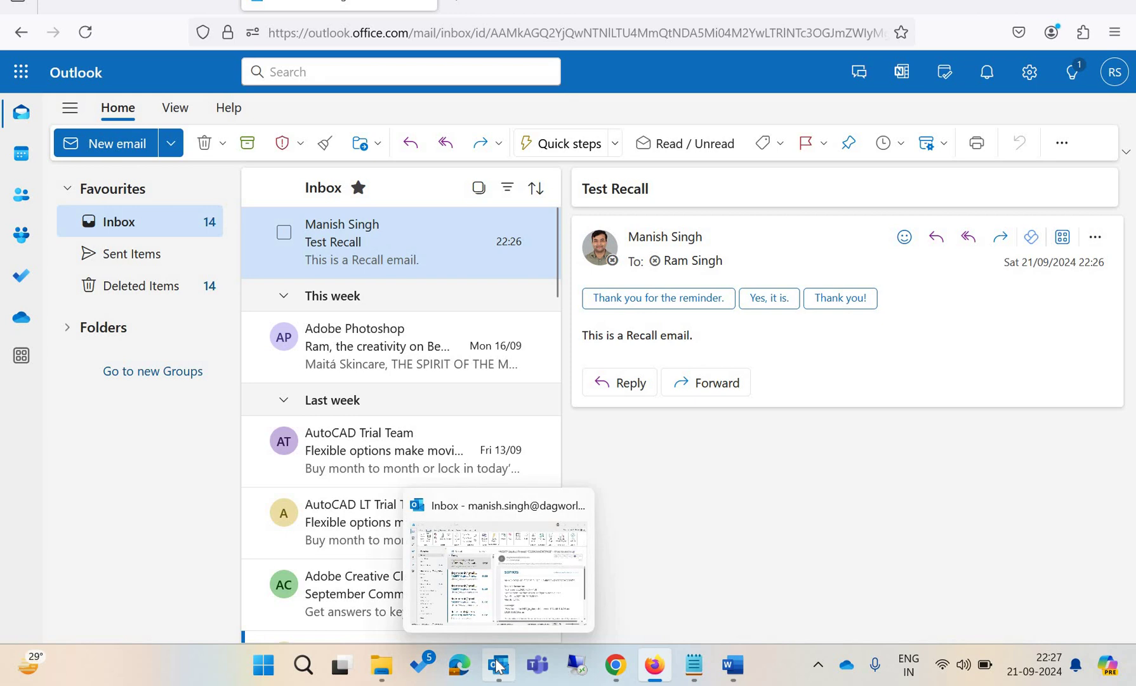
click(500, 665)
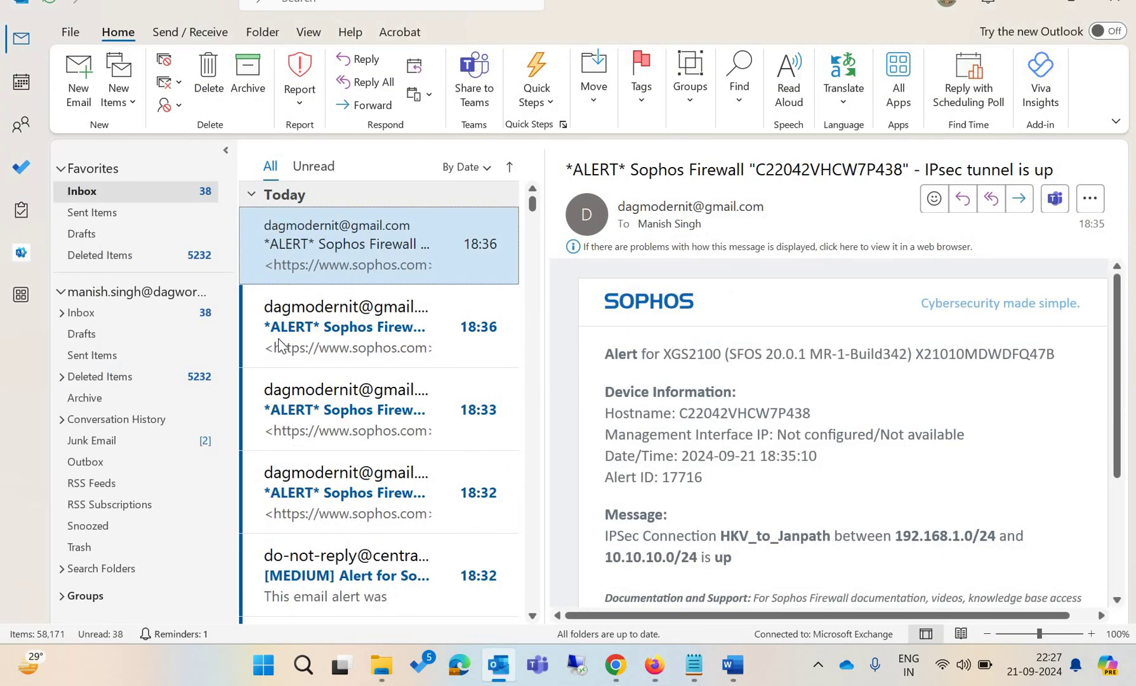
click(127, 219)
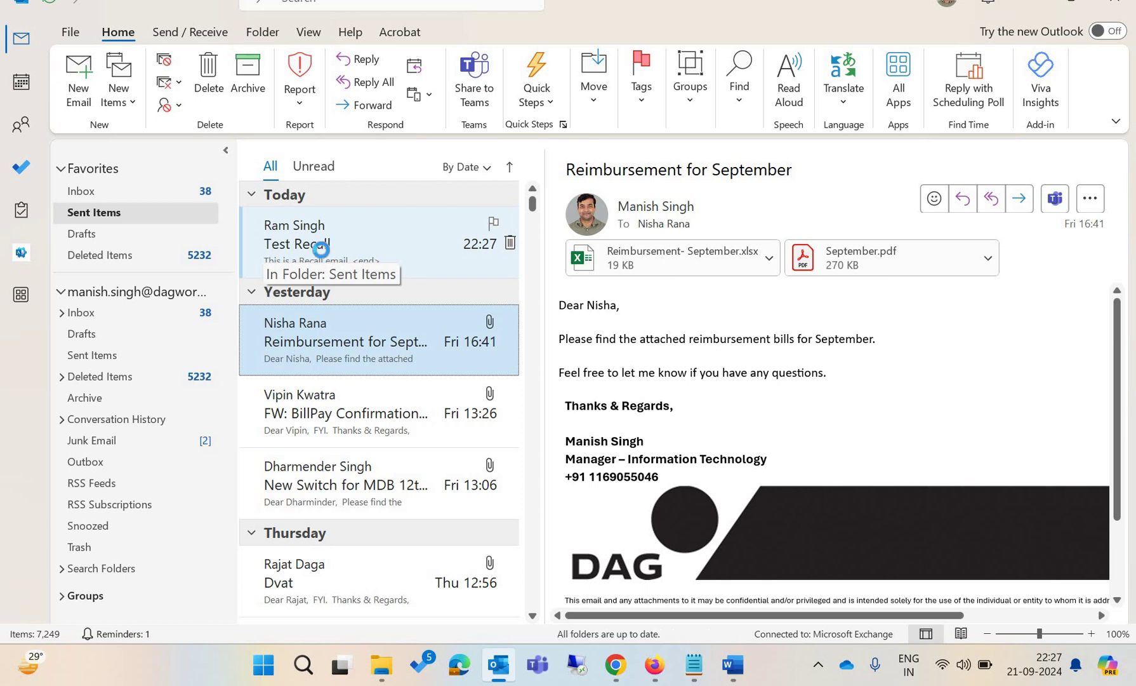
double_click(322, 256)
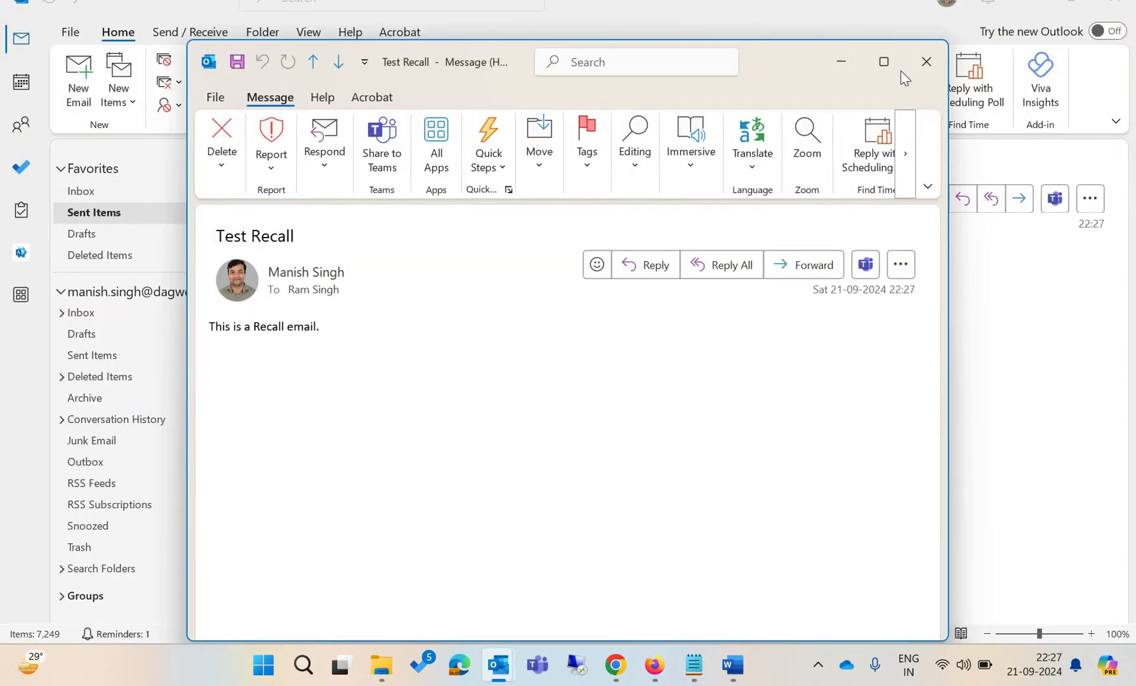
click(882, 68)
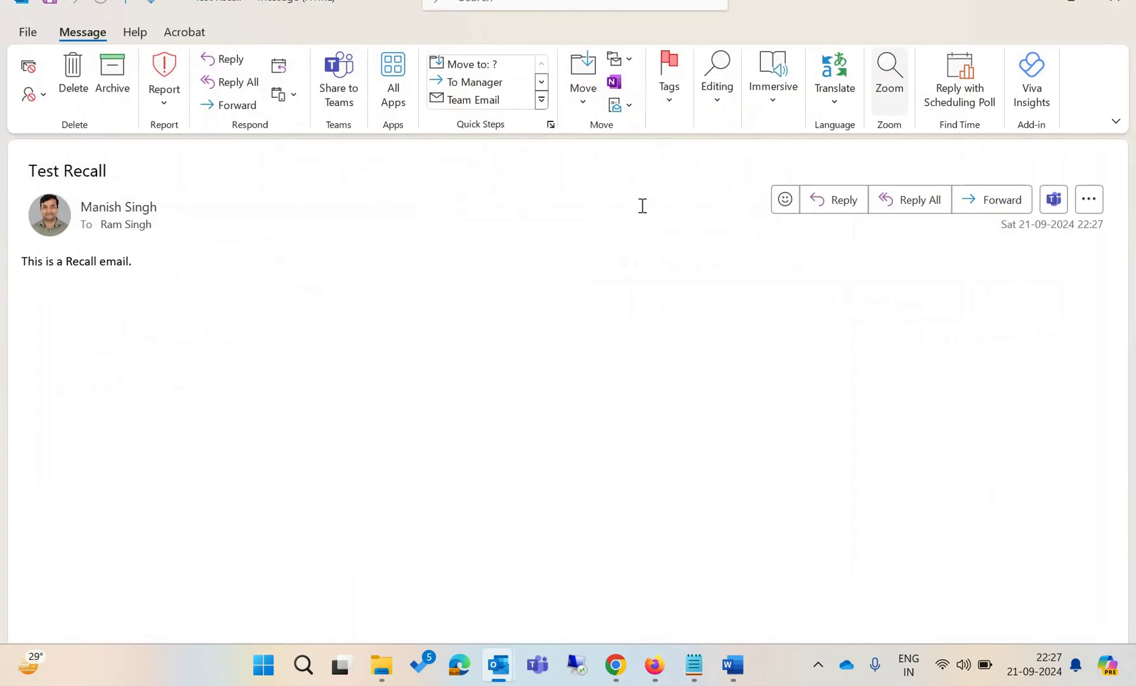
Recall the sent message, deleting its unread copies and requesting a success or failure report for each recipient.
click(628, 109)
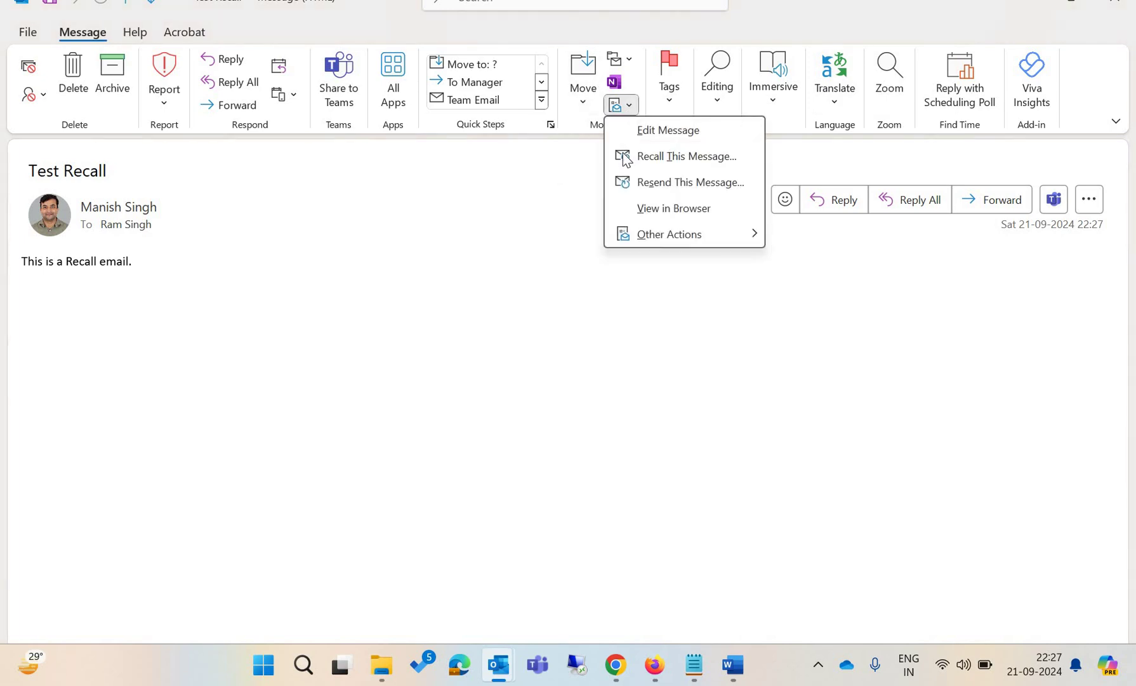
click(666, 163)
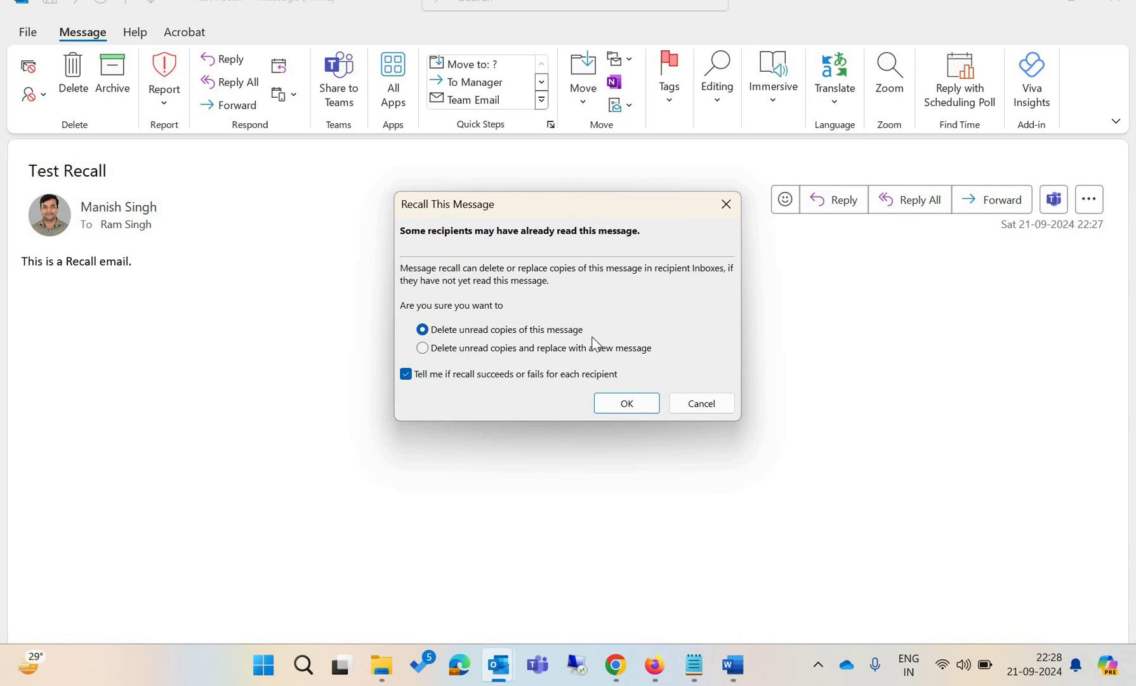
click(628, 406)
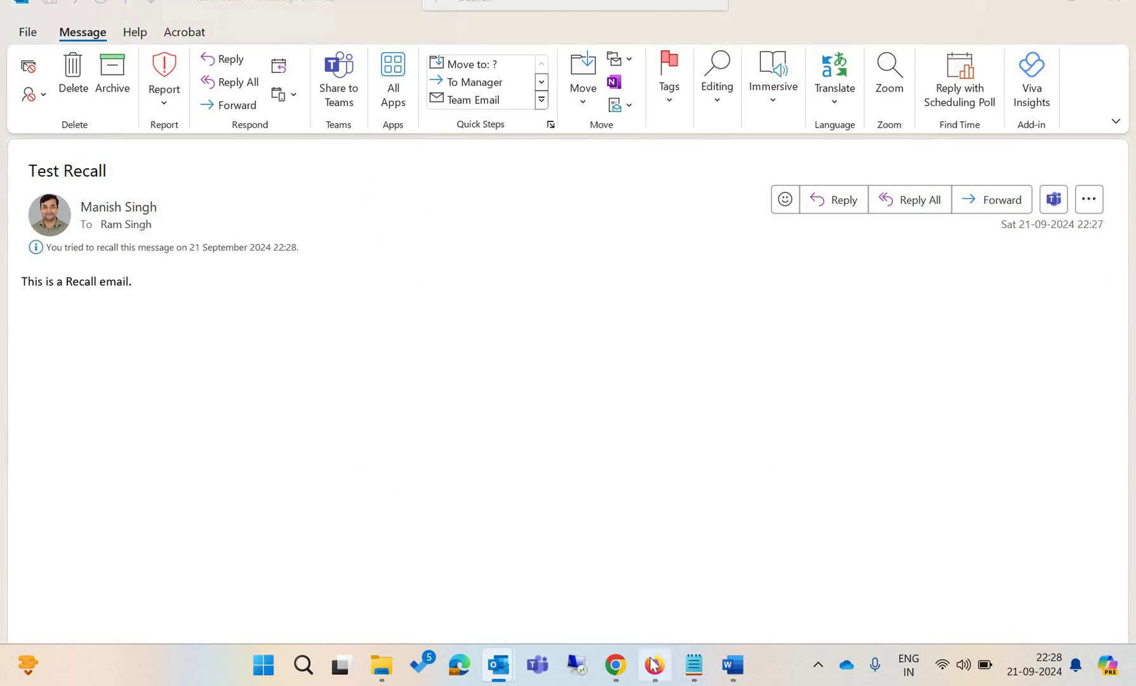
Check the recipient's inbox in Firefox for the recalled email, and open the Message Recall Report in the sender's Outlook Inbox.
click(654, 665)
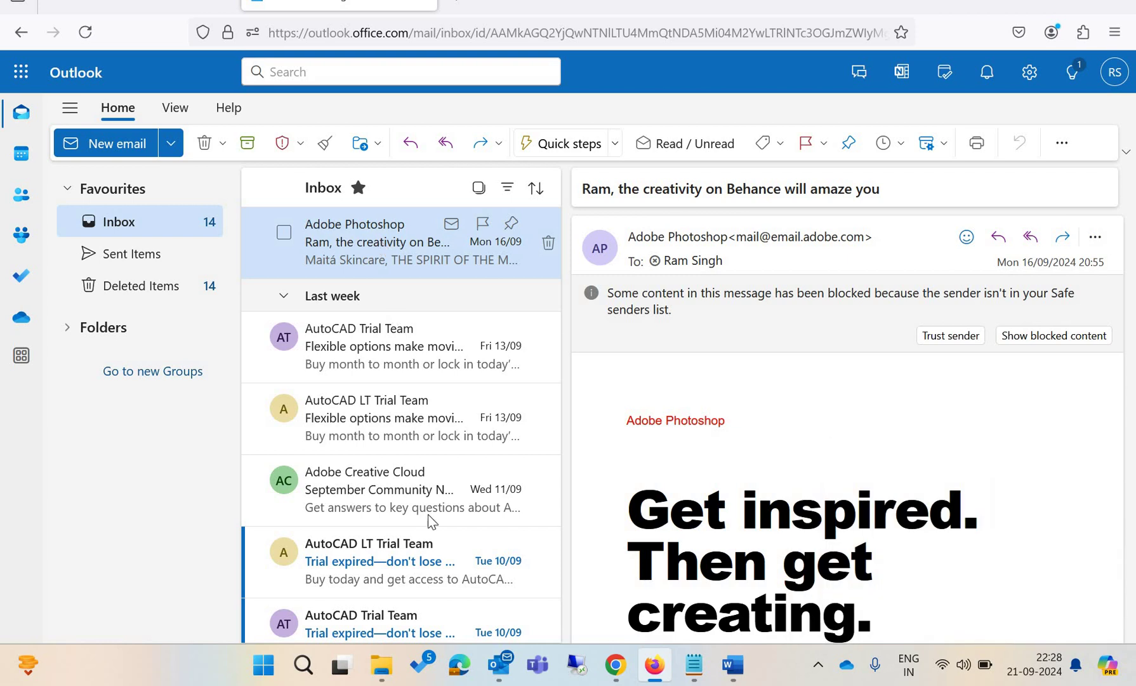
mouse_move(494, 676)
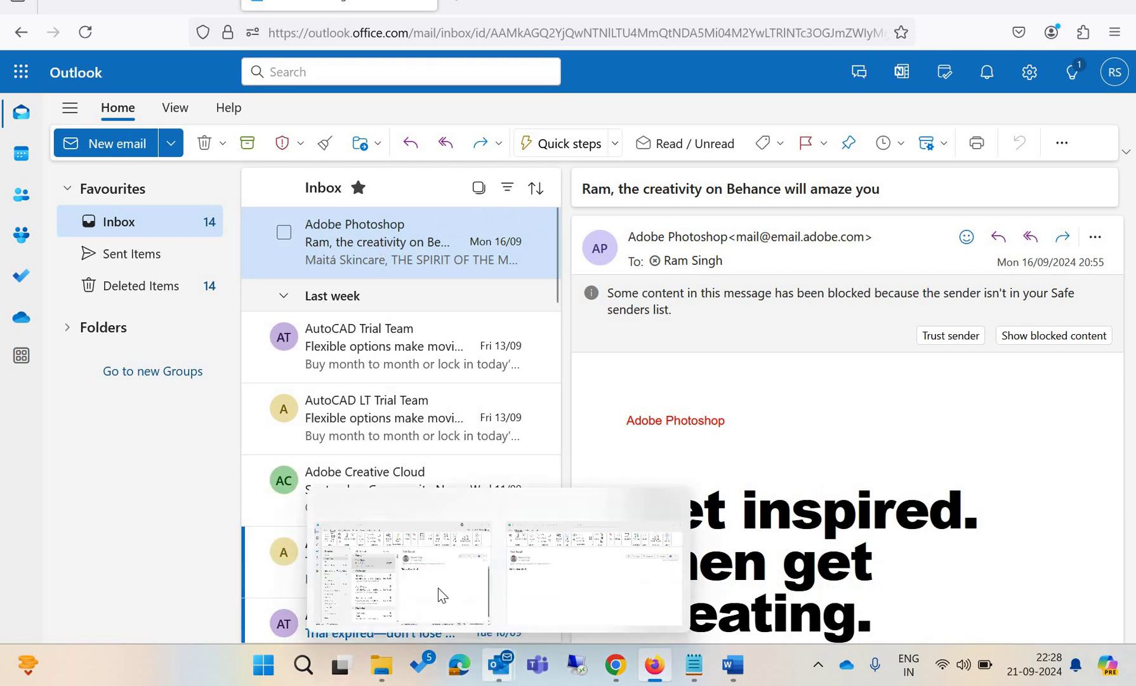
click(437, 589)
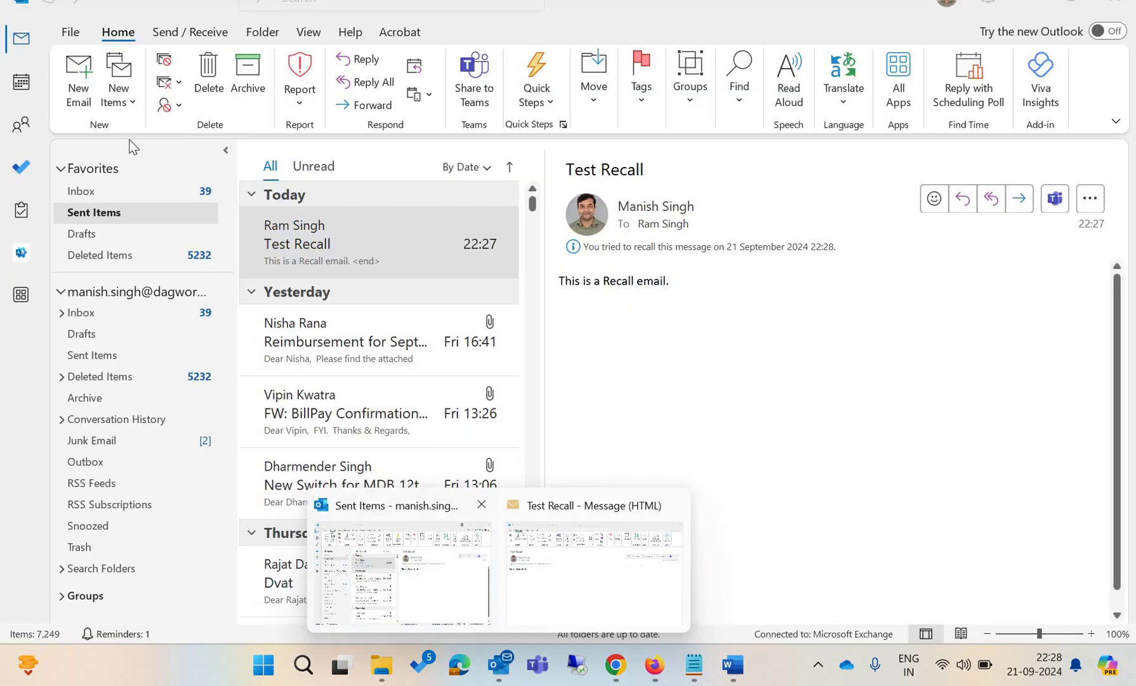
click(96, 192)
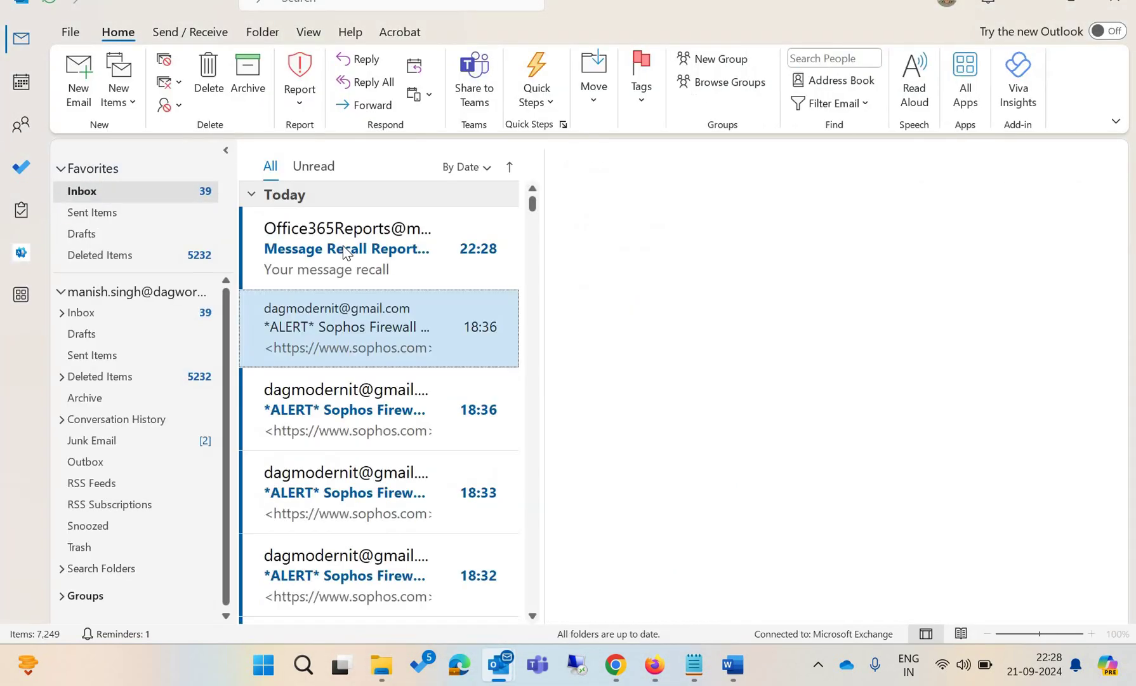
click(346, 251)
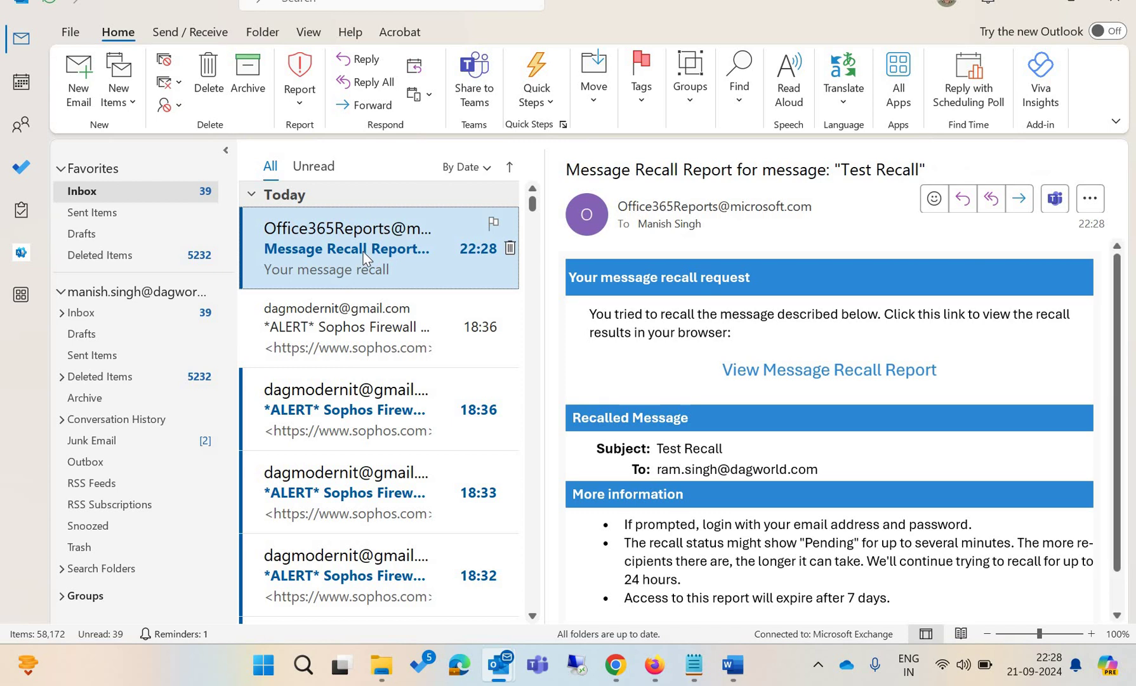
View the Message Recall Report for Test Recall in a maximized browser window, check its pending recipients, and return to desktop Outlook.
click(811, 372)
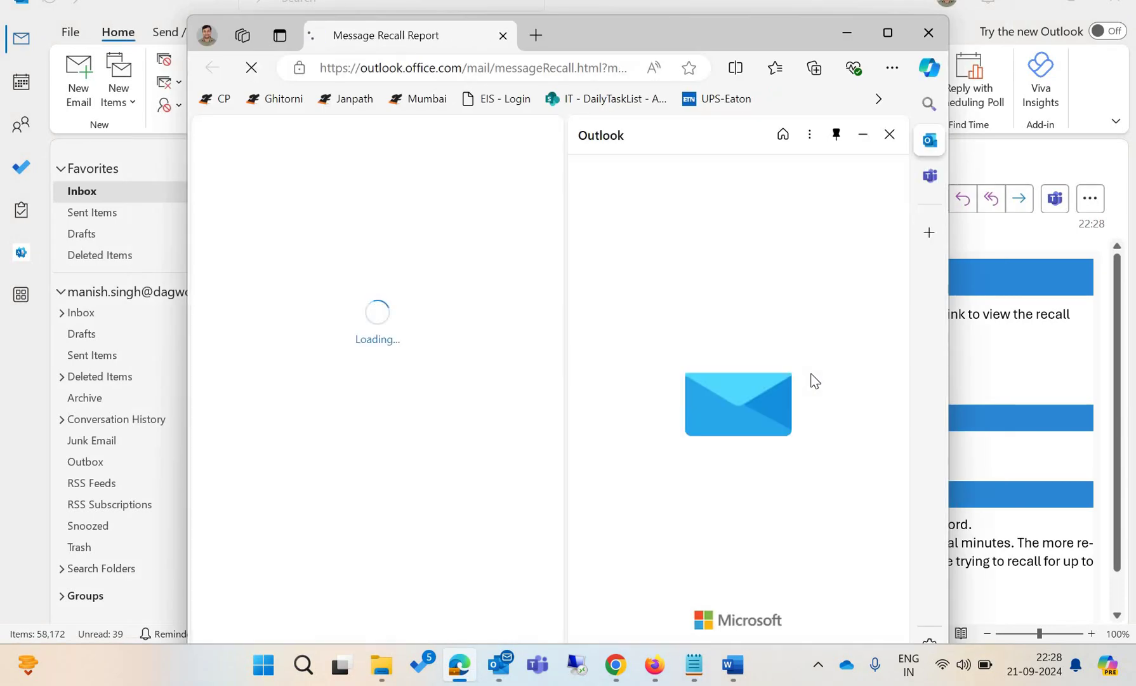
click(871, 33)
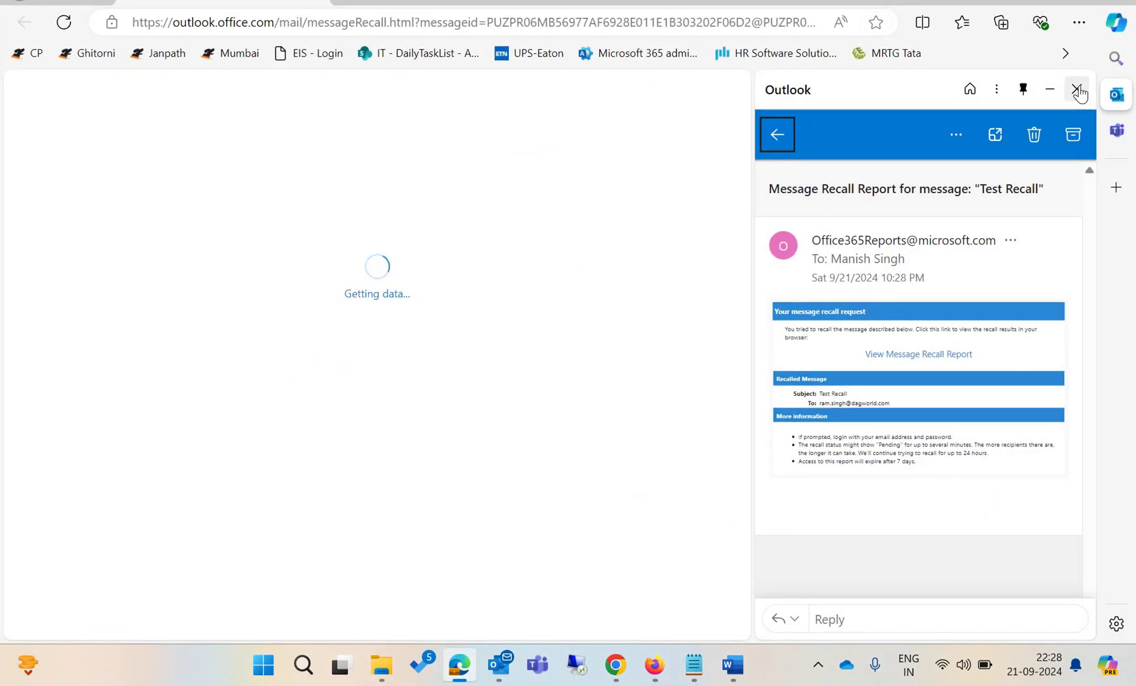
click(1082, 91)
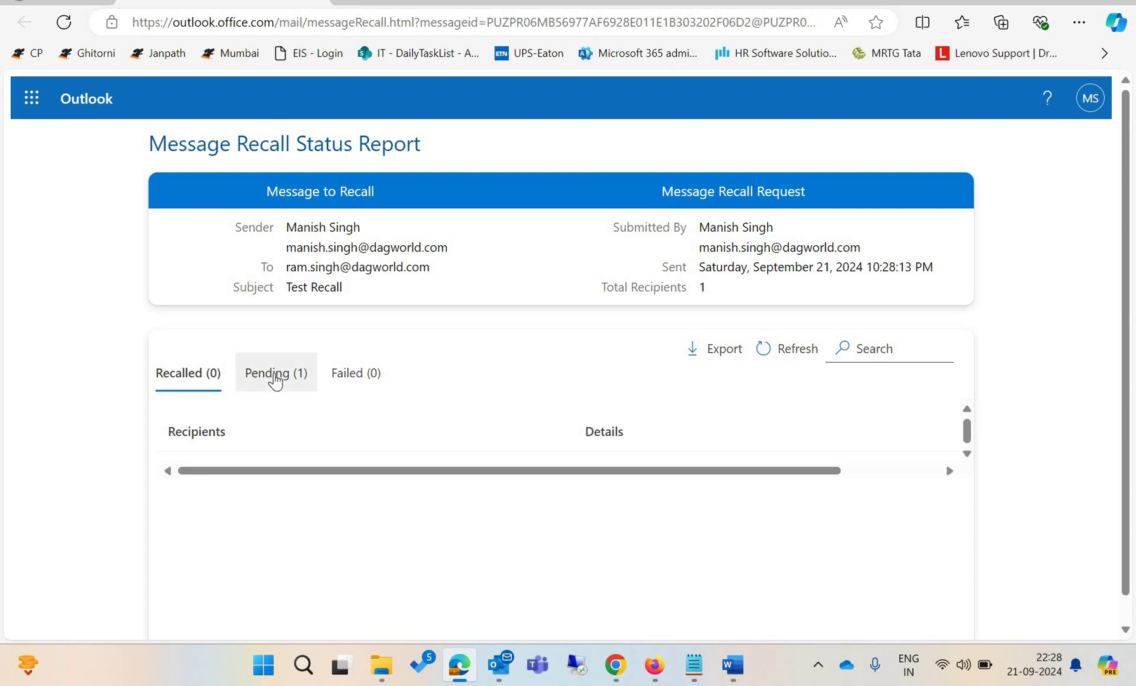
click(275, 380)
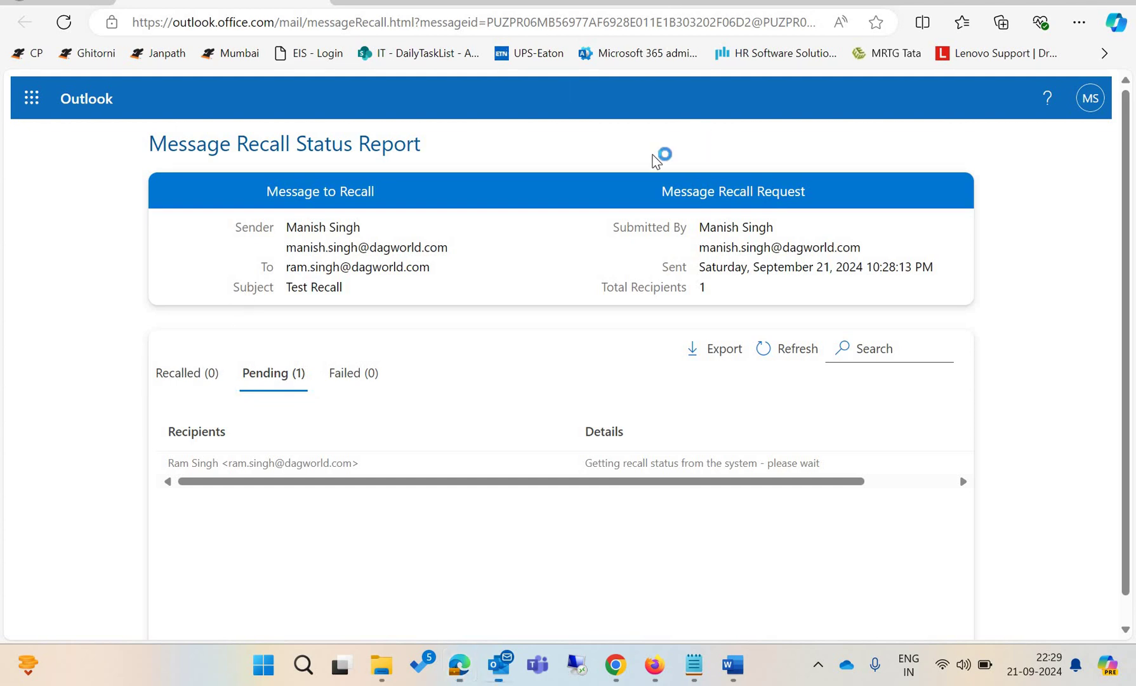
key(alt+Tab)
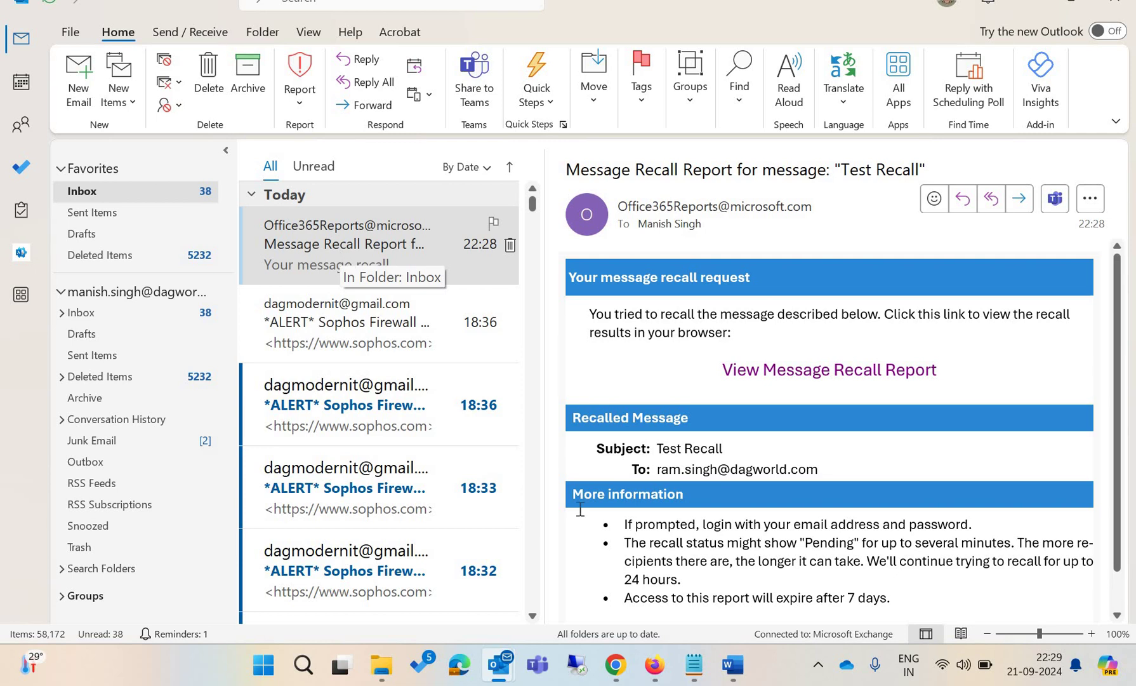
Switch to webmail in Firefox and send the other account an email with the subject "Test" and the body "Test email".
click(663, 665)
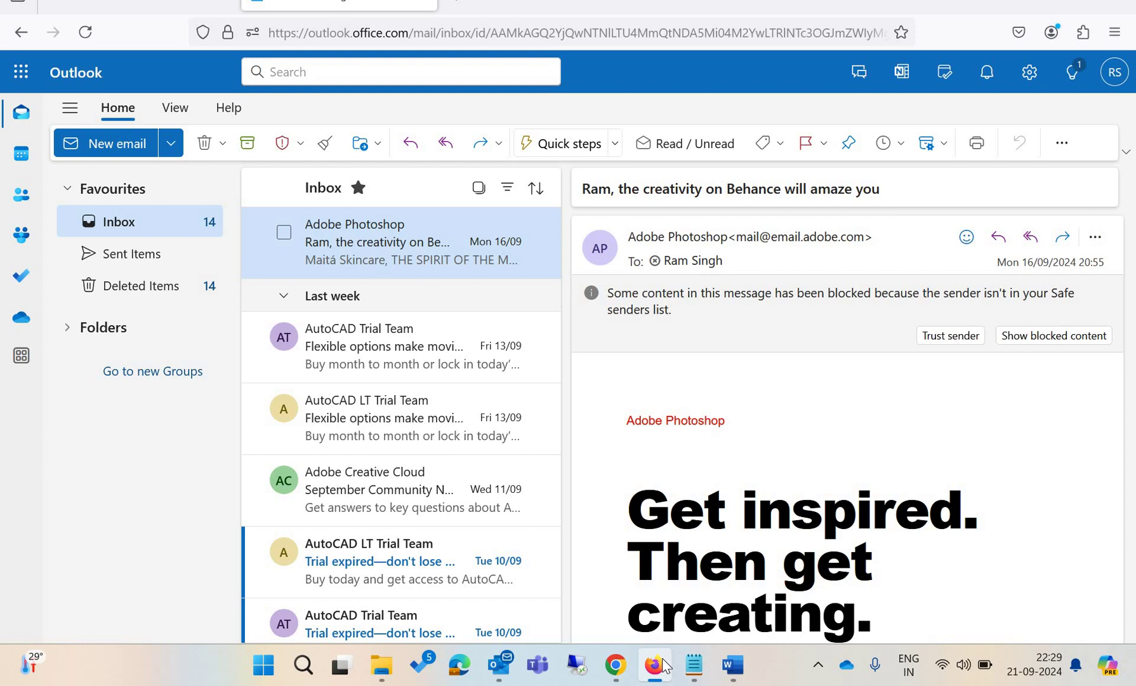
click(114, 149)
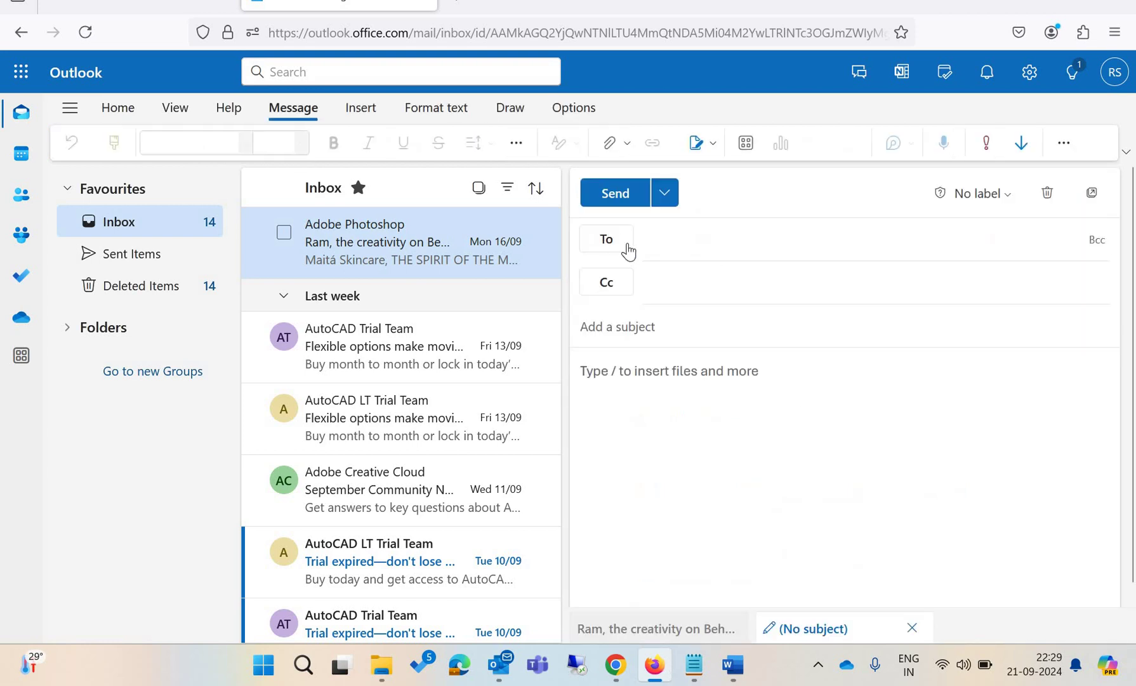
text(manish)
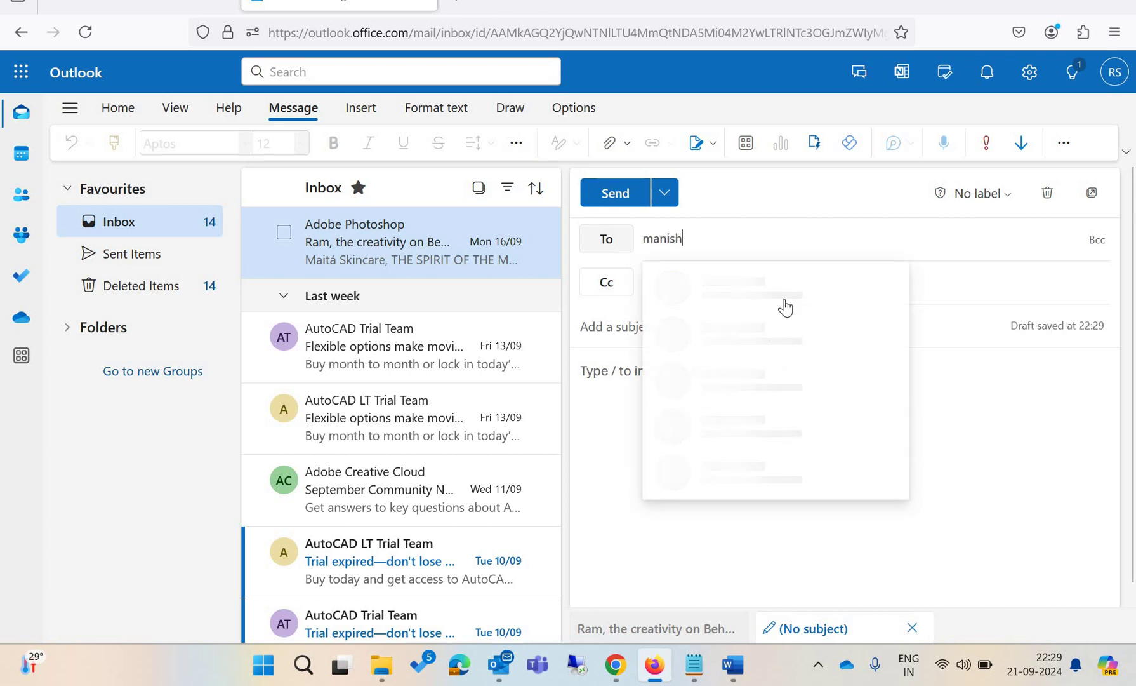
key(Return)
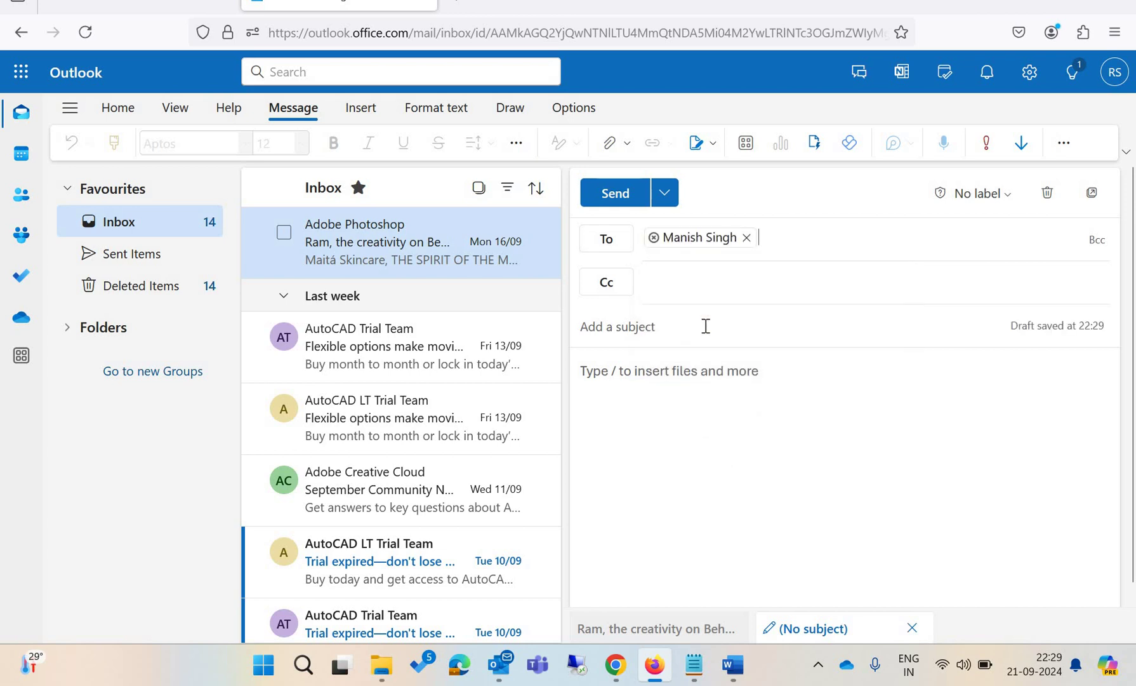
key(Tab)
text(est)
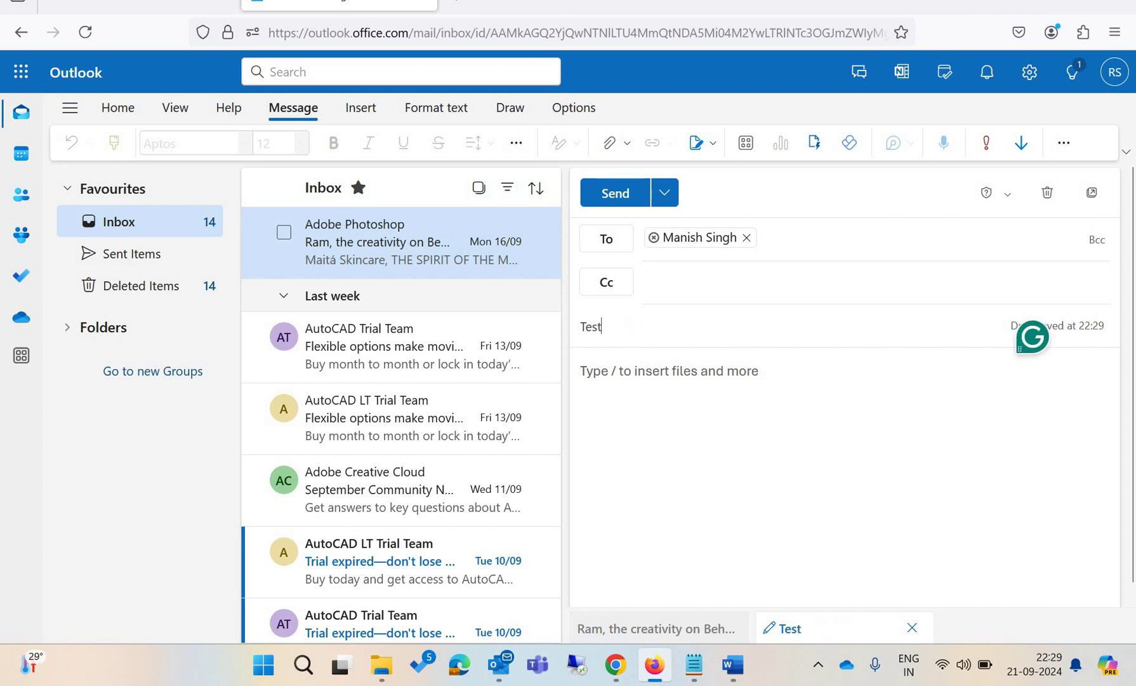
key(Tab)
text(Test email)
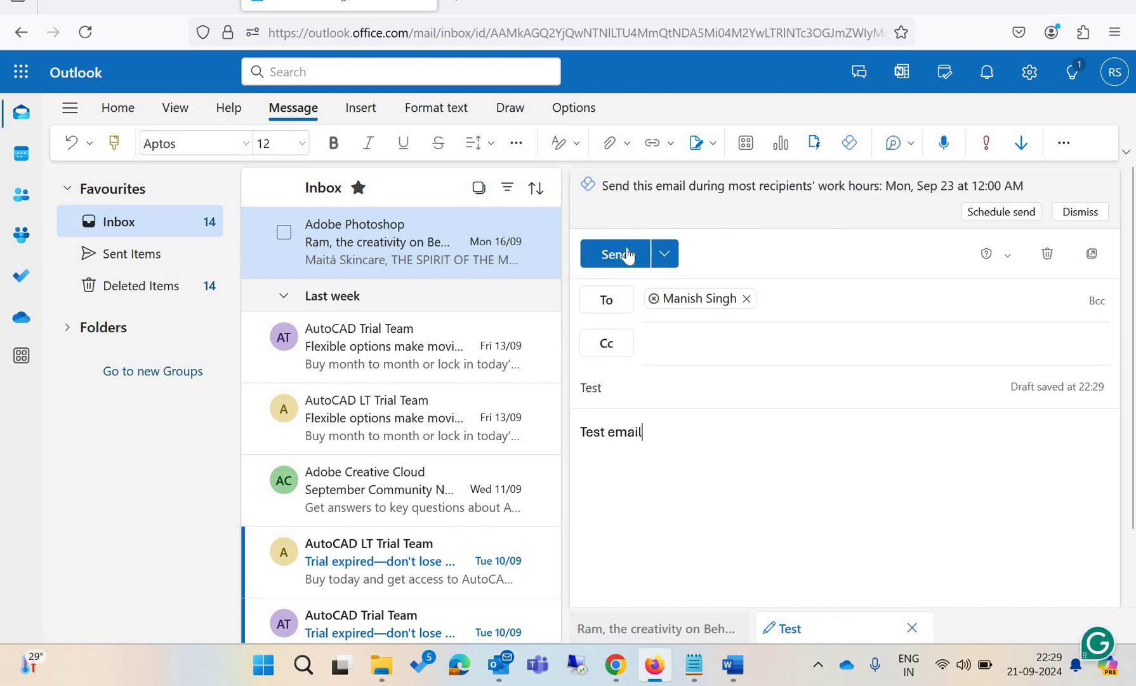
click(626, 255)
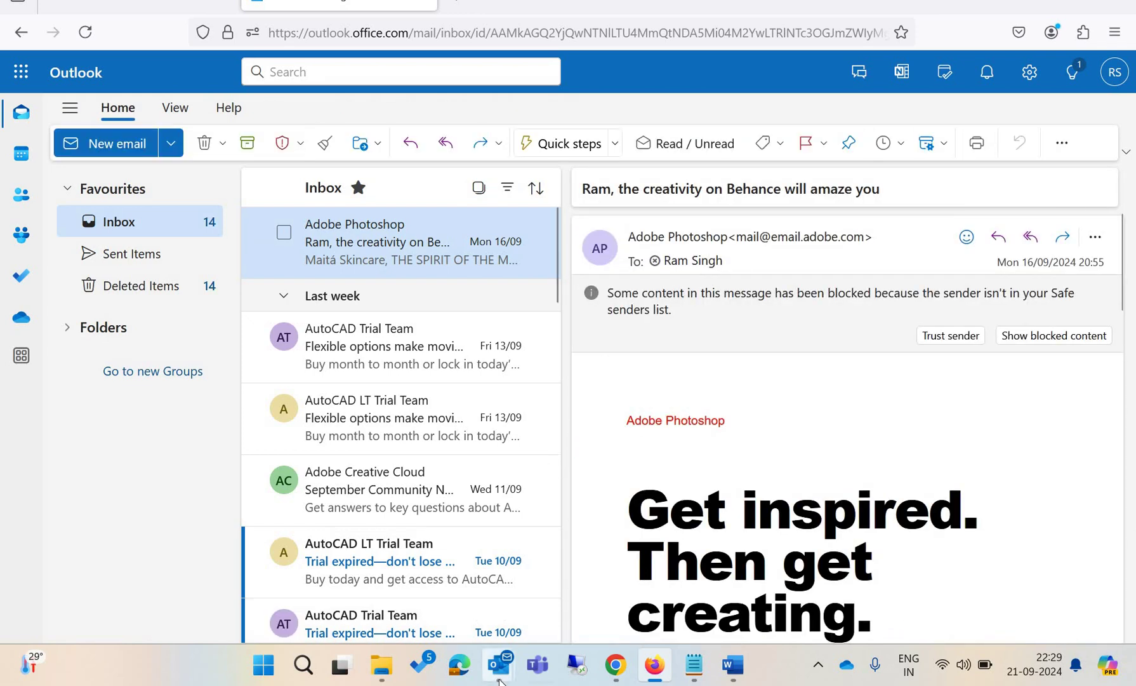
Close the open Test Recall message window and check the desktop Outlook Inbox for the Test email.
mouse_move(501, 679)
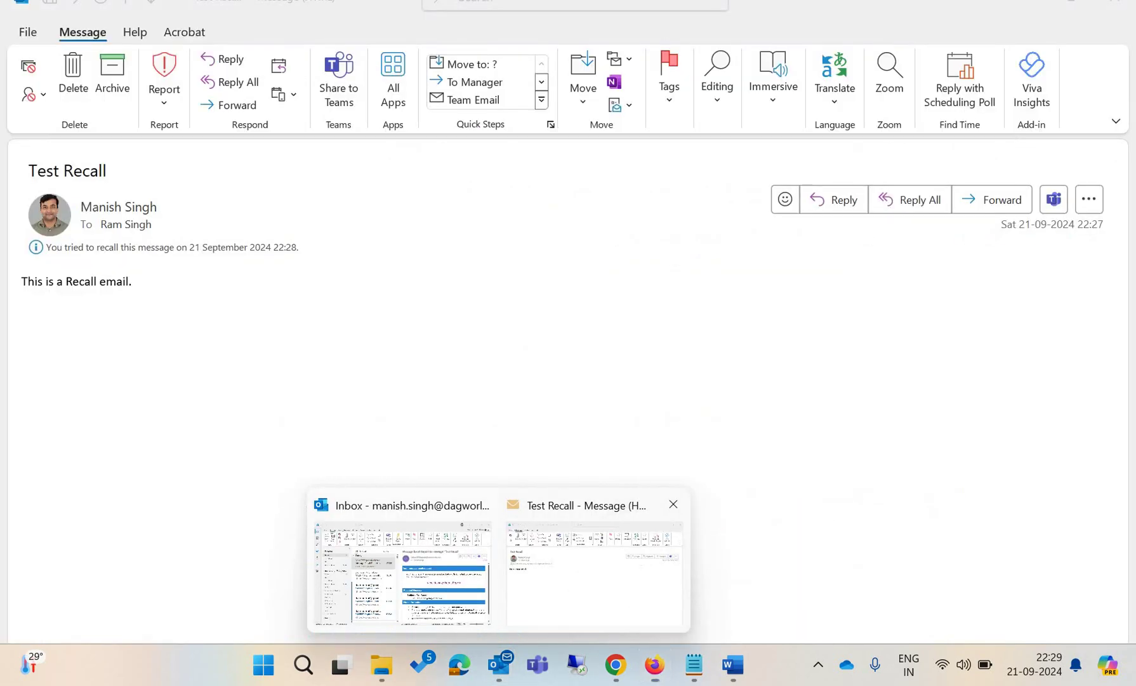
click(641, 501)
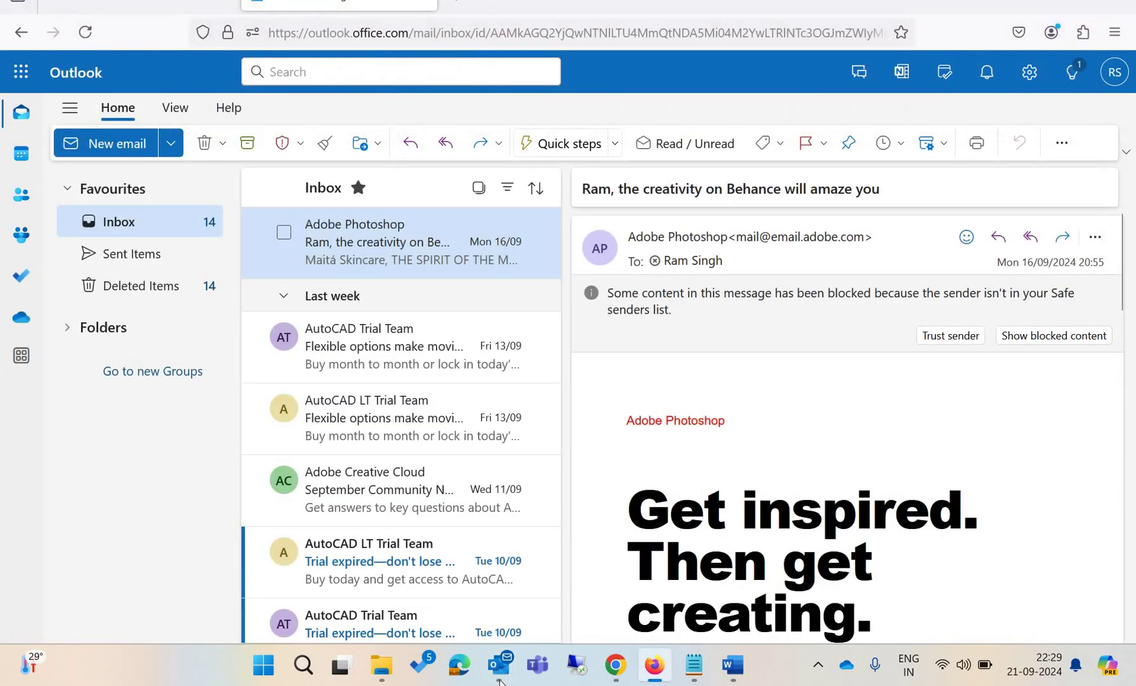
key(alt+Tab)
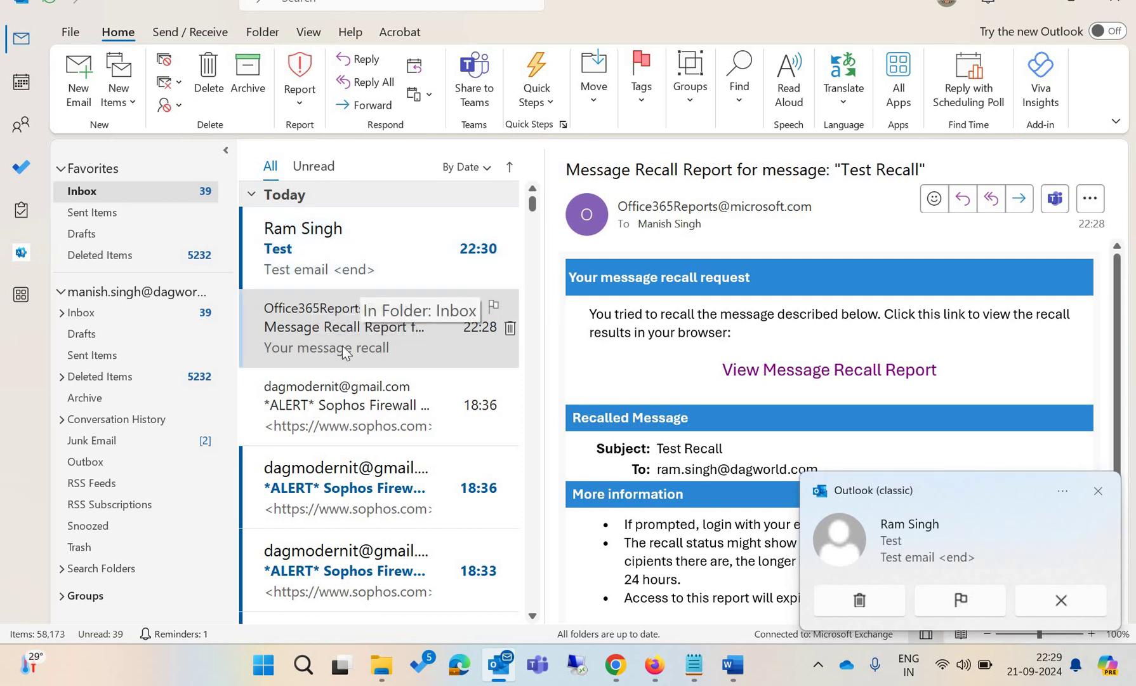
Switch back to webmail in Firefox and open the Test email from Sent Items in its own maximized window.
click(654, 664)
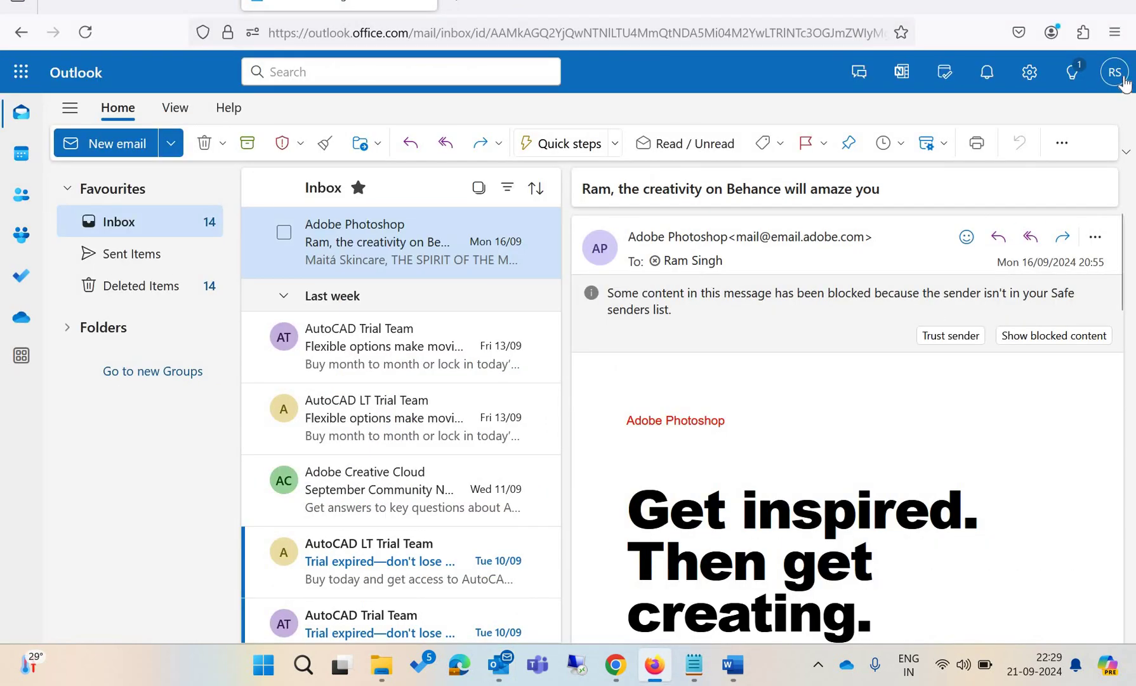
click(127, 257)
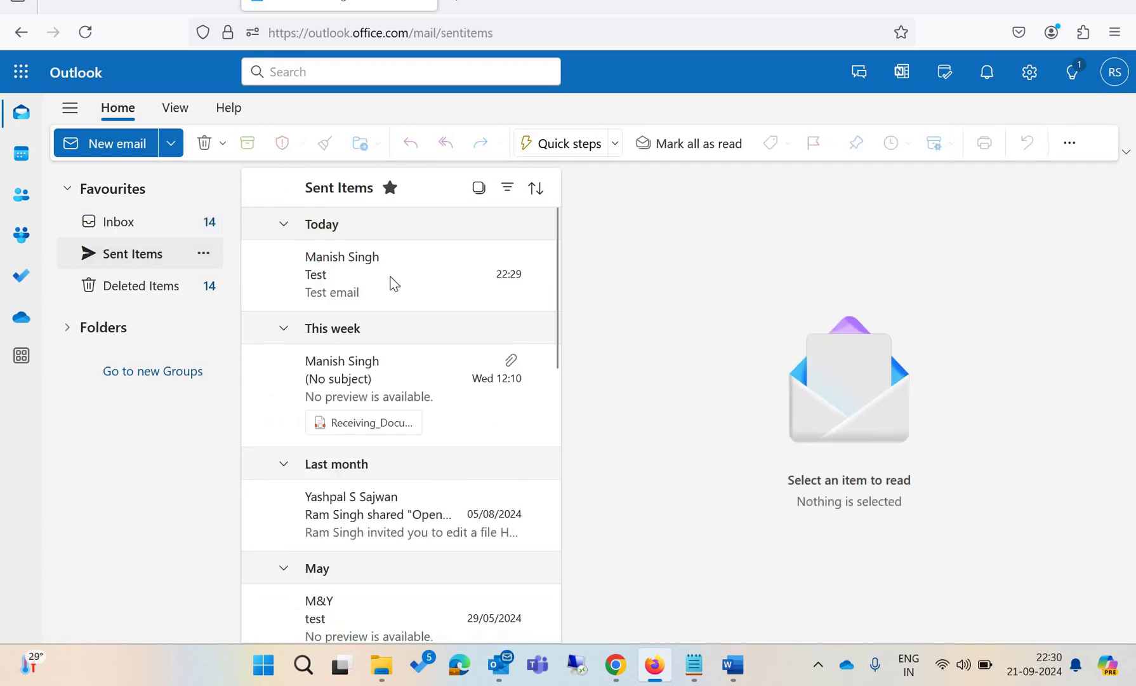
double_click(394, 284)
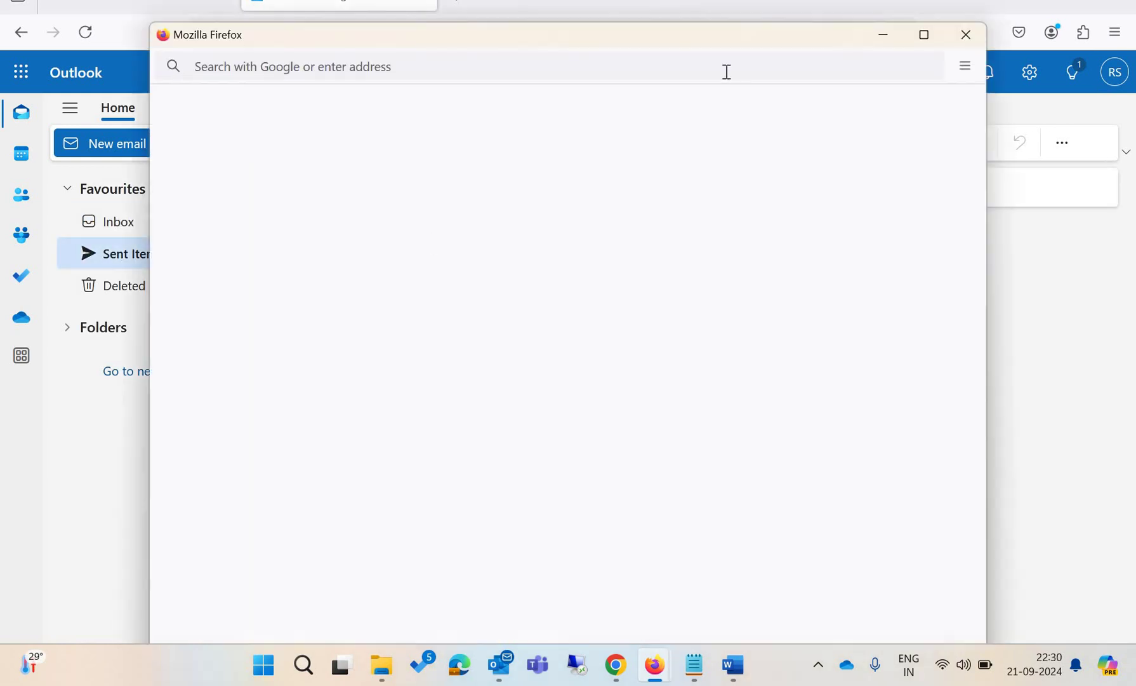
click(924, 35)
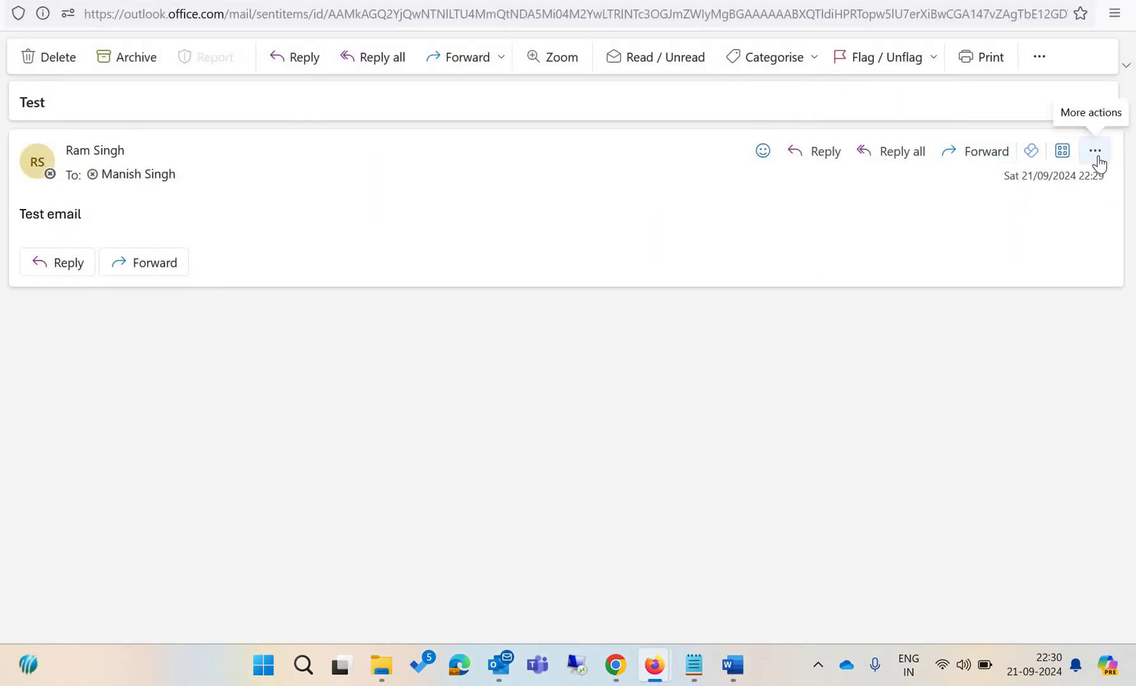
Recall the sent Test message from all recipients' mailboxes and check the recipient's Inbox in desktop Outlook.
click(1097, 152)
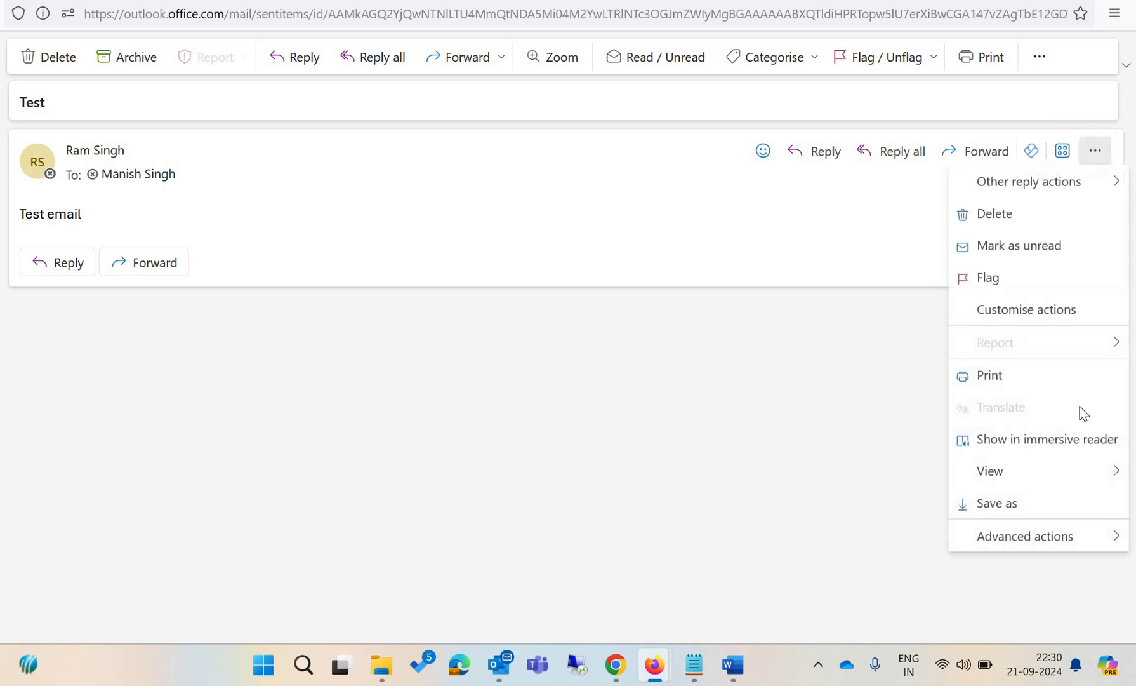
mouse_move(1055, 546)
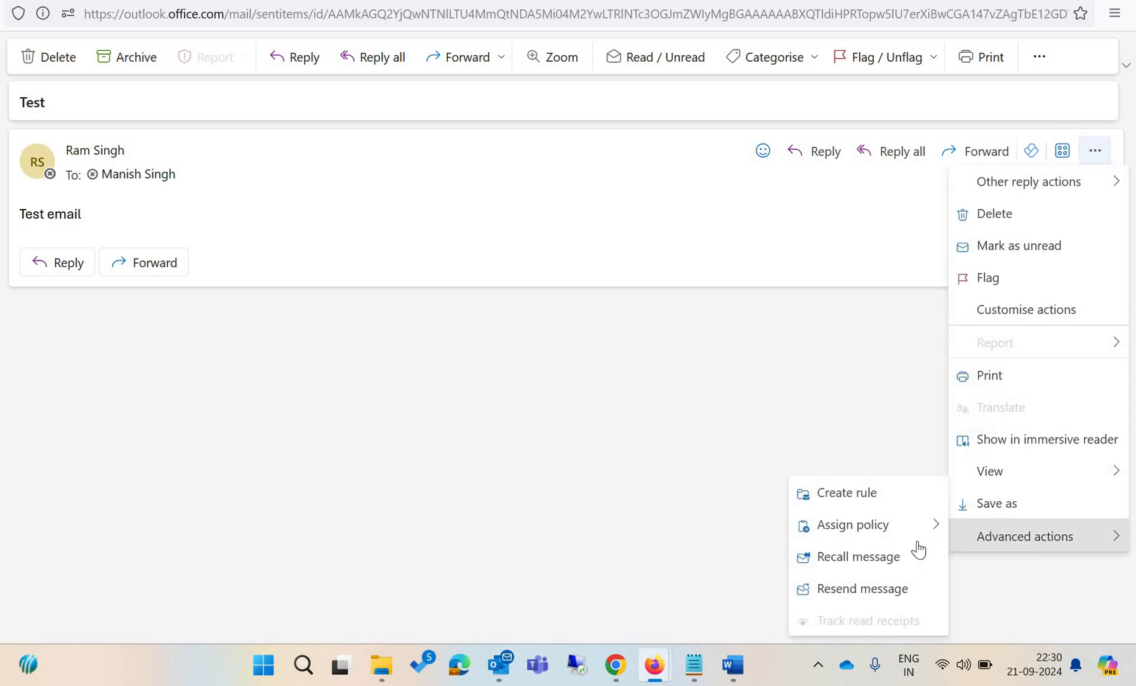
click(871, 570)
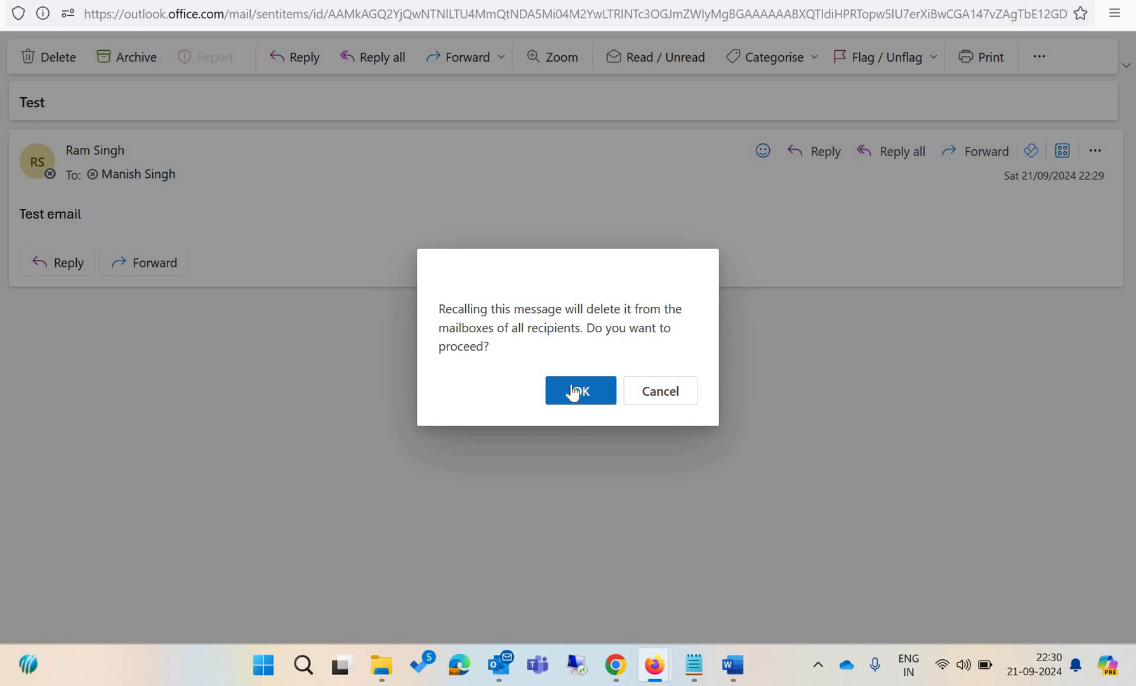
click(583, 389)
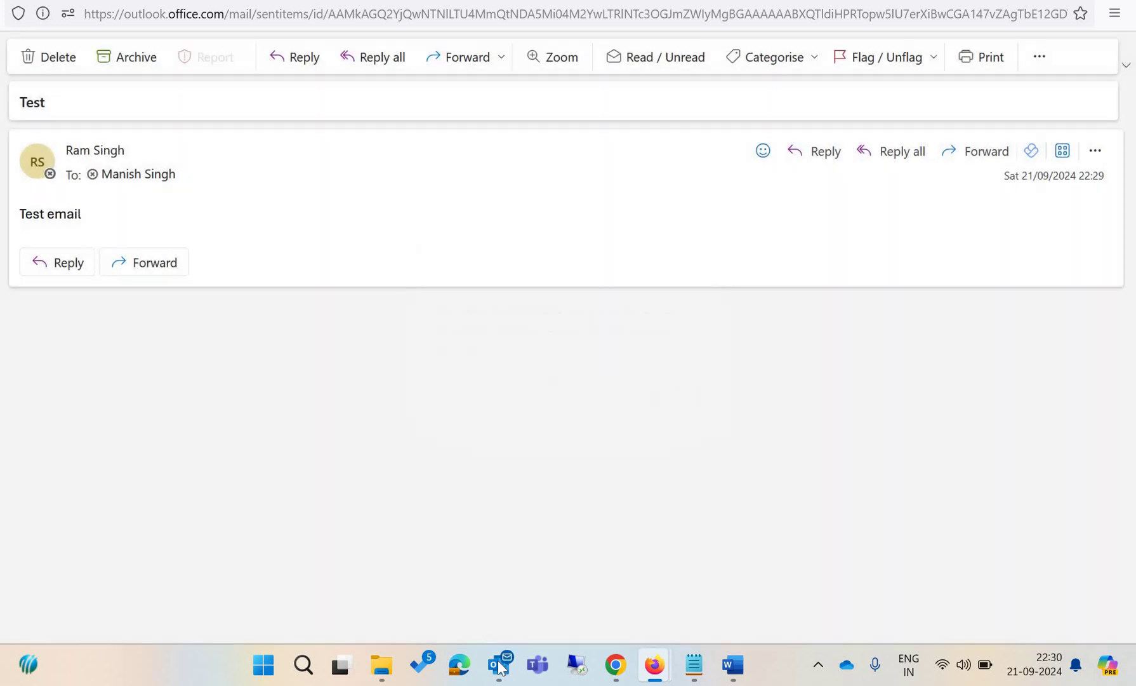
click(499, 664)
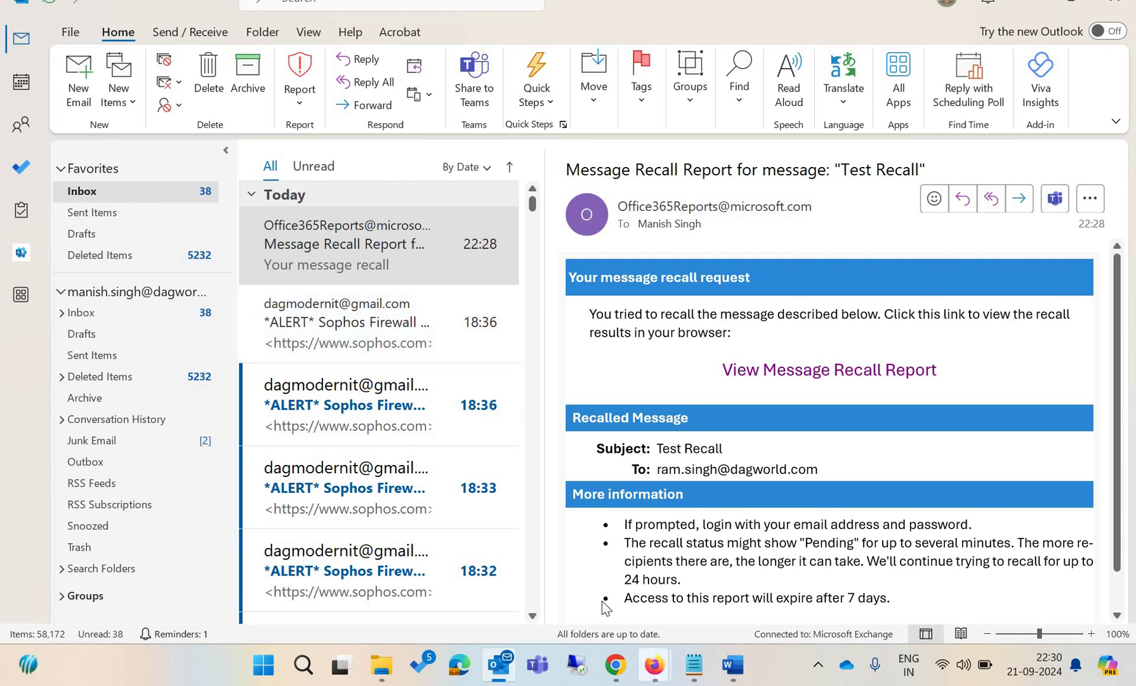
View the Message Recall Report for Test from the webmail Inbox in Firefox, check its pending recipients, and return to desktop Outlook.
mouse_move(654, 664)
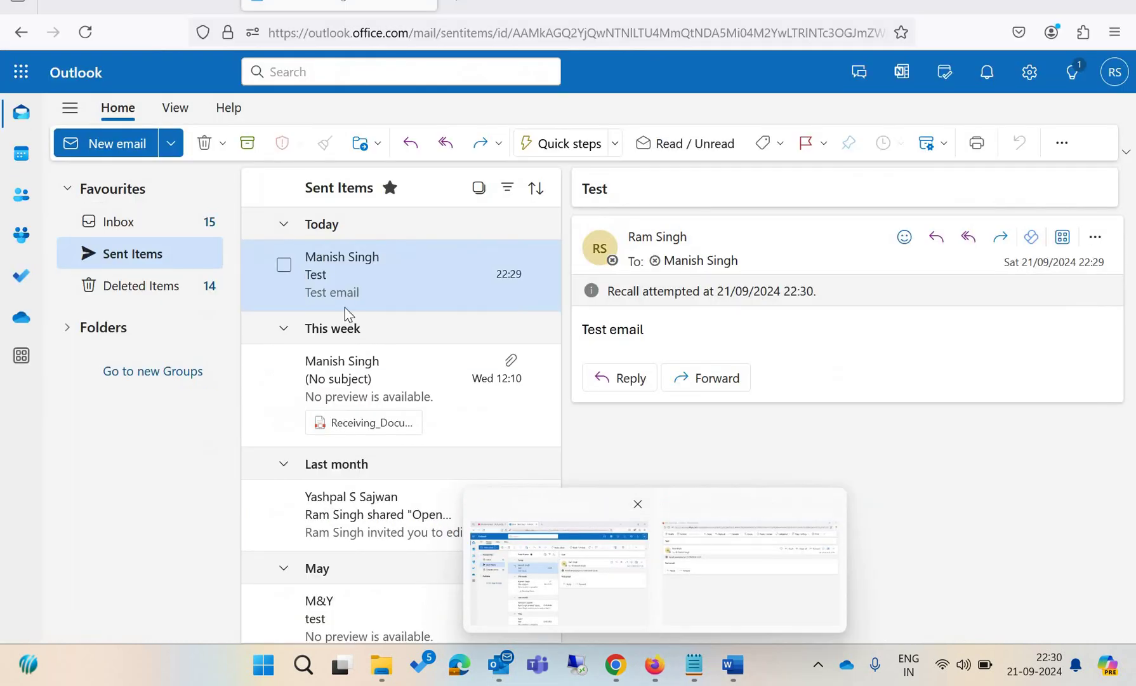
click(749, 565)
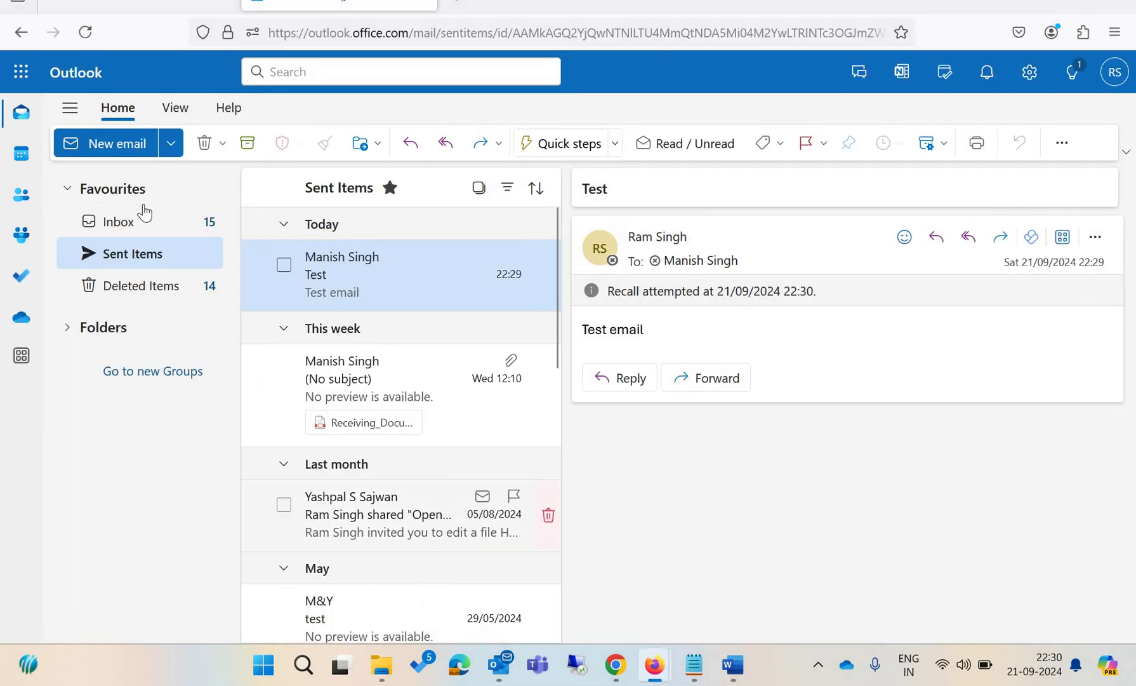
click(135, 225)
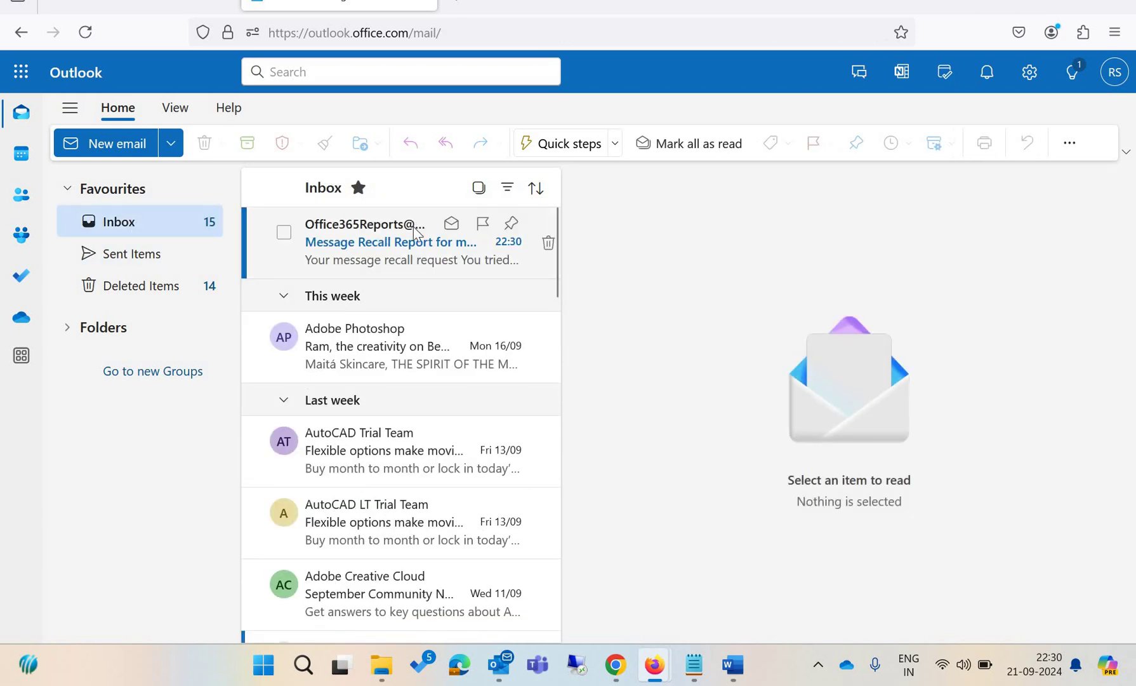
click(379, 235)
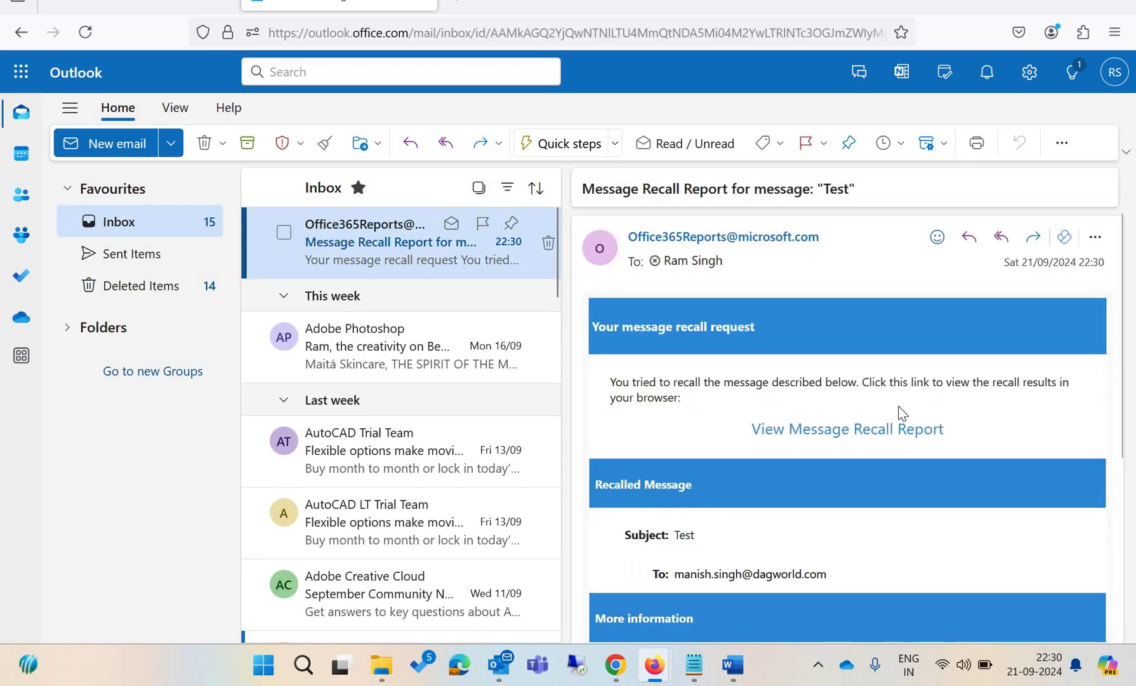
click(875, 436)
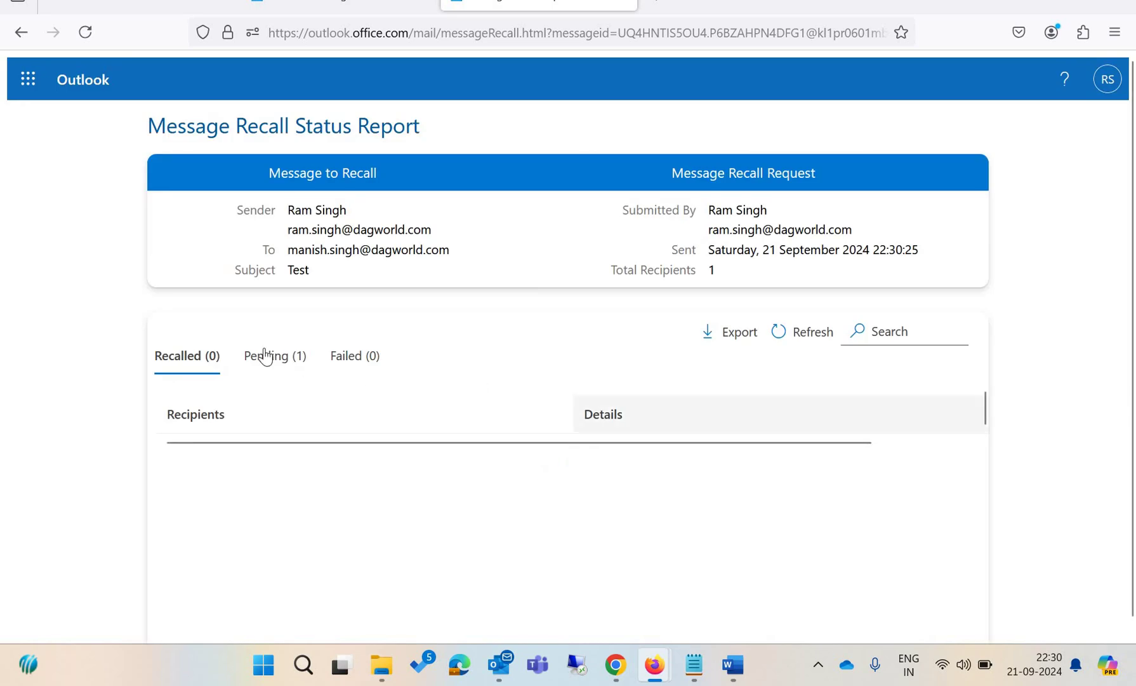
click(265, 355)
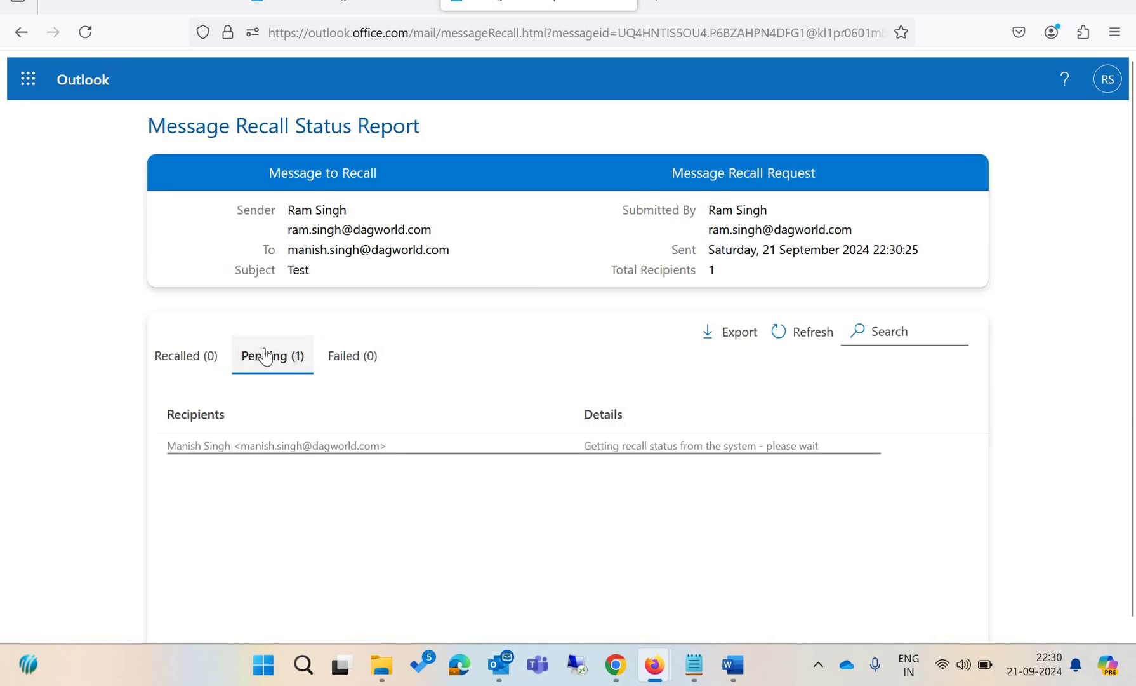
click(499, 664)
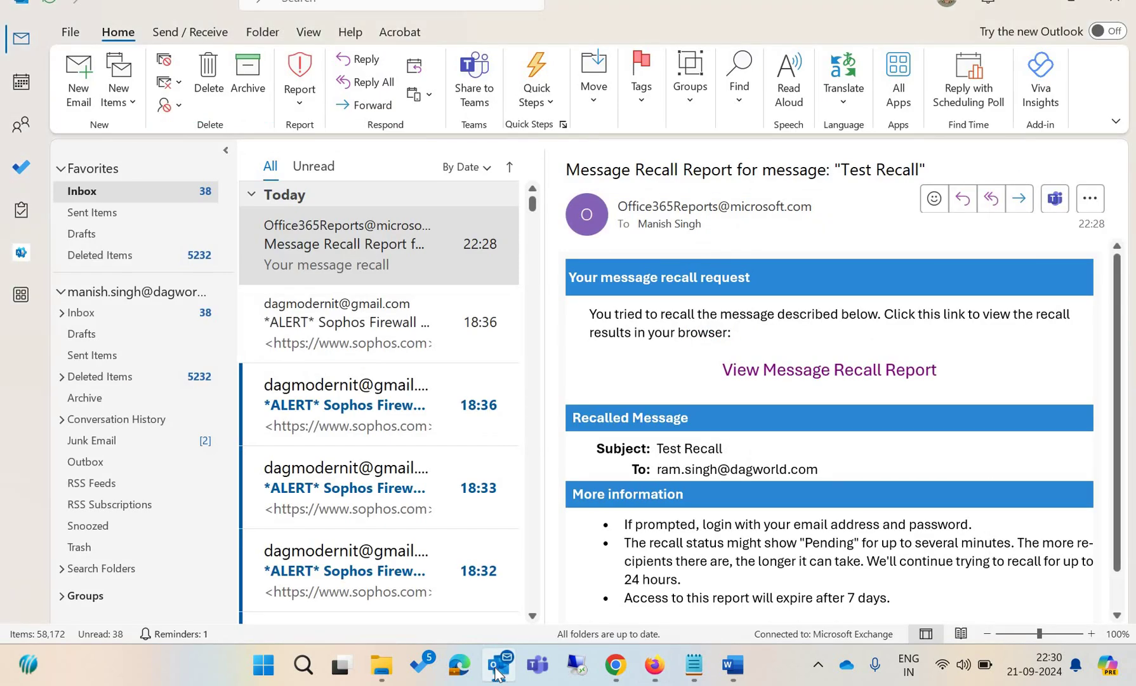